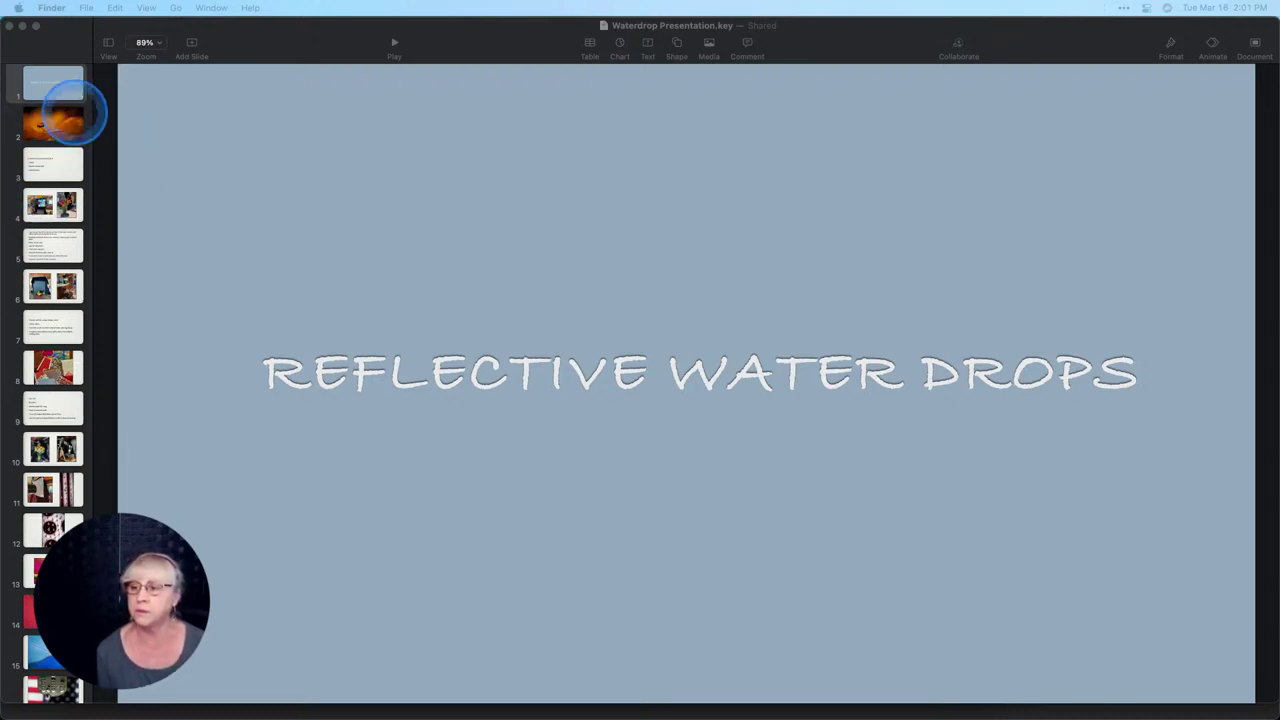
# - Move past slide 2's orange flower water drop to slide 3's list of macro lens (100mm f2.8), tripod and release cable
pyautogui.click(46, 126)
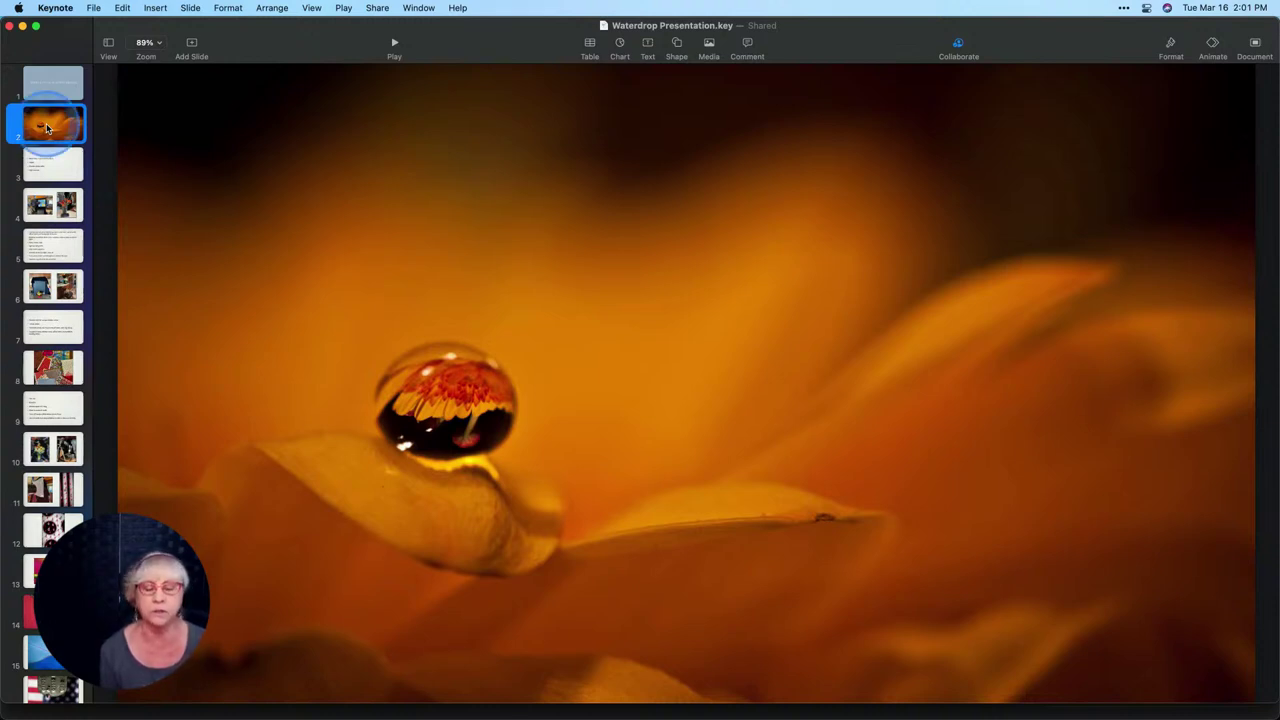
pyautogui.click(49, 133)
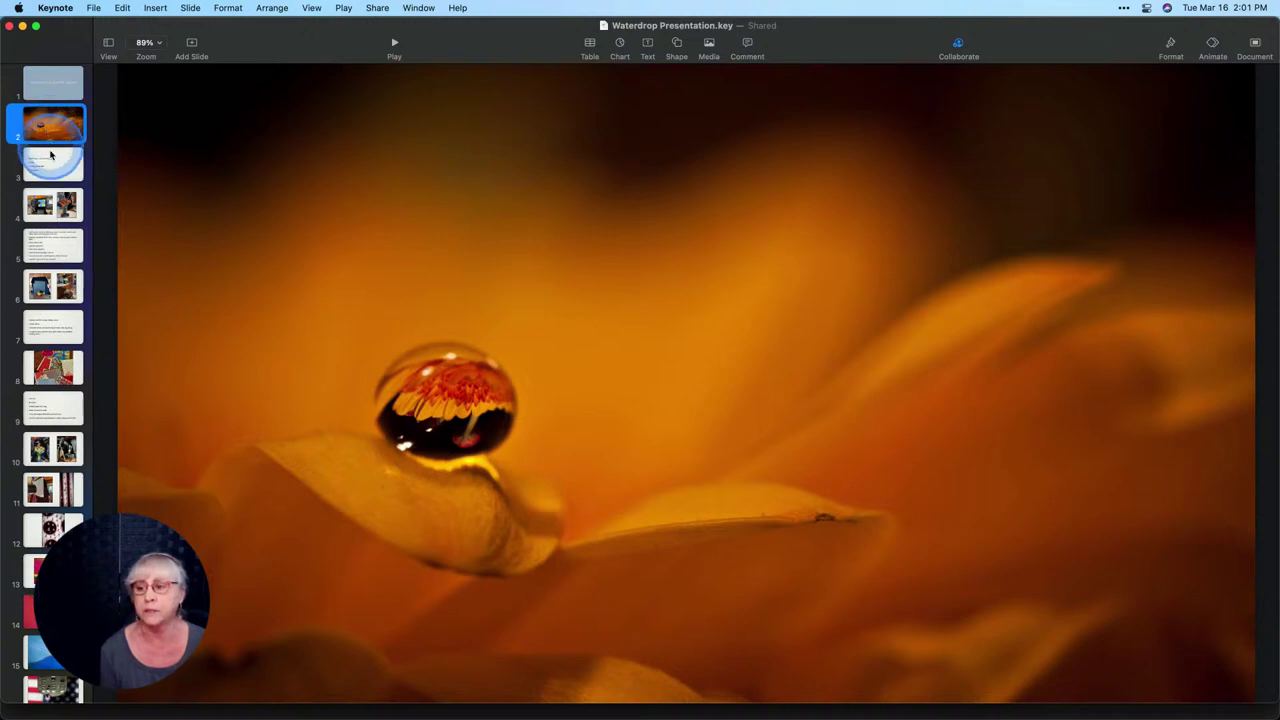
pyautogui.click(62, 168)
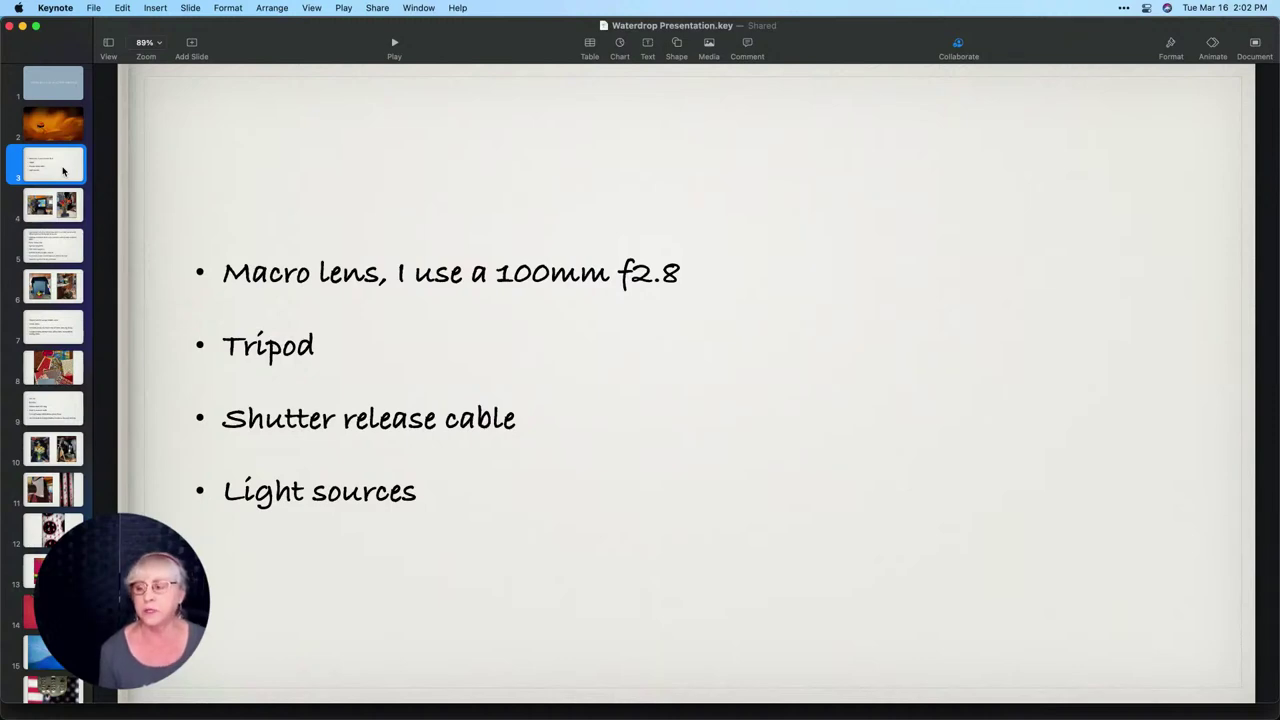
# - Display slide 4 with the tripod camera aimed at a colourful backdrop and the roses in a vase
pyautogui.click(62, 205)
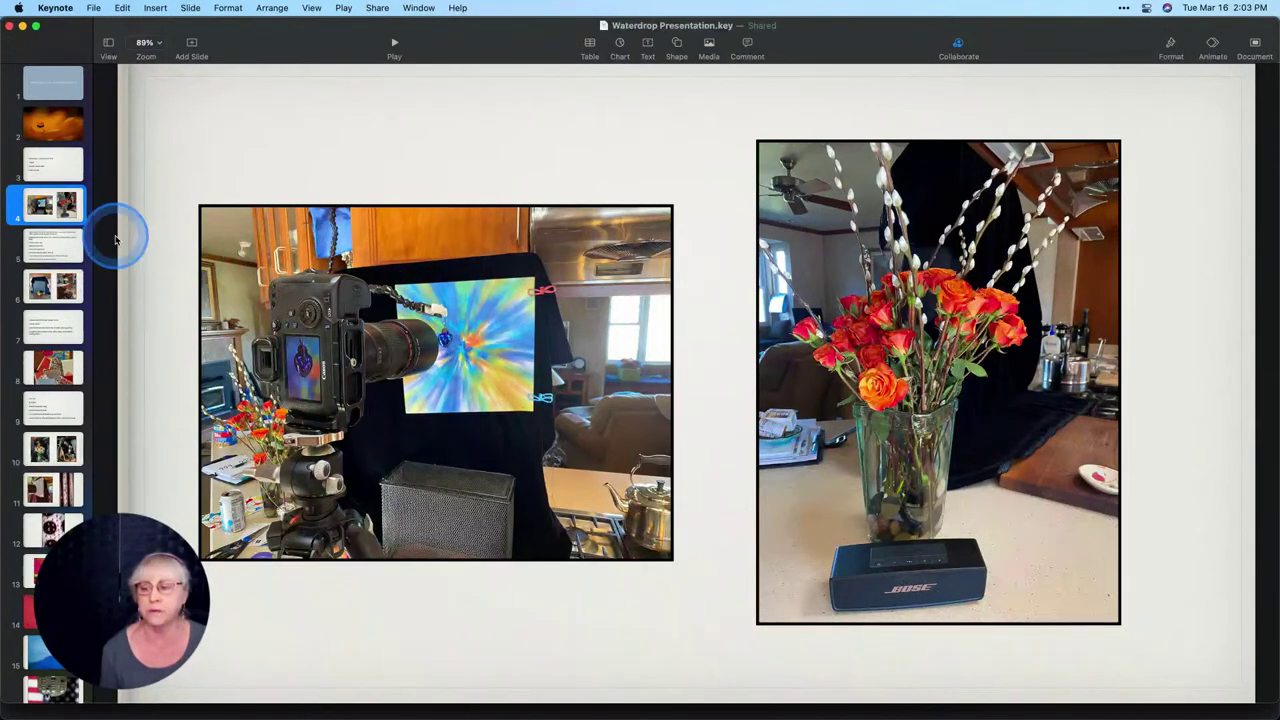
# - Display slide 5's supplies list: light sources, backdrop, Plamp and clamps, syringe, water/glycerine
pyautogui.click(72, 247)
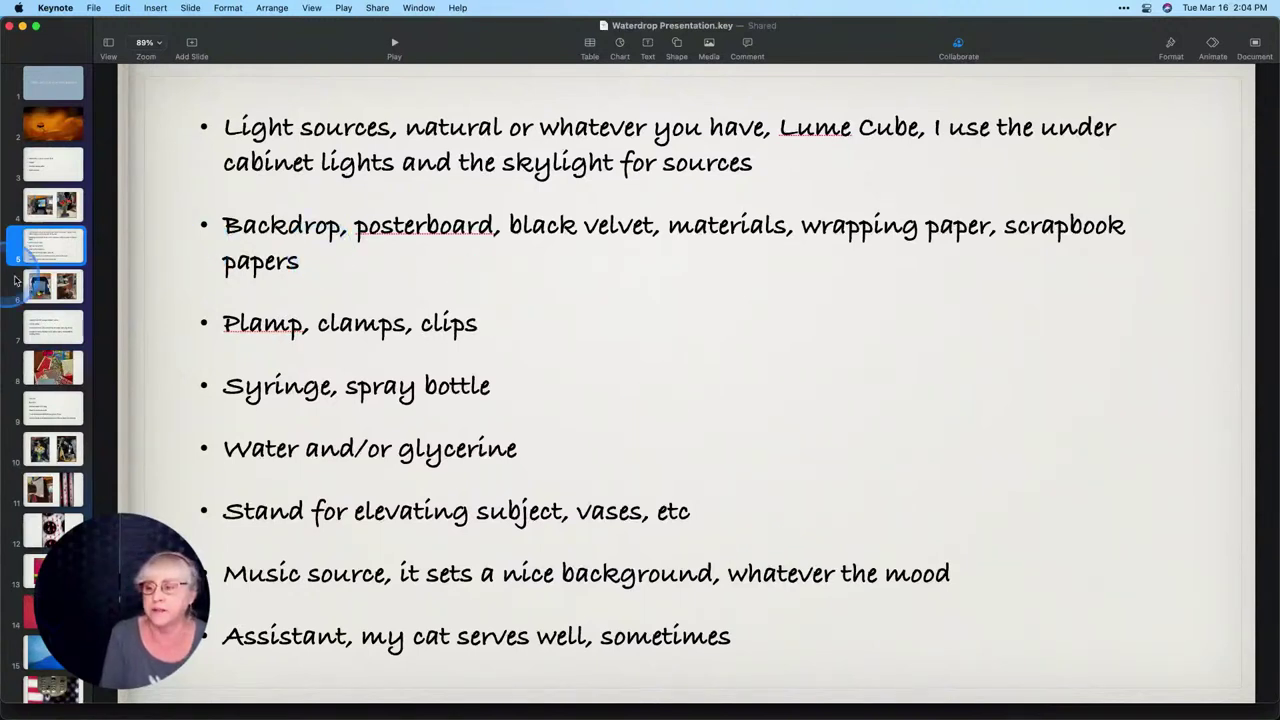
# - Pass slide 6's backdrop and cat photos to reach slide 7's list of flowers, leaves, stems and inorganic items
pyautogui.click(48, 284)
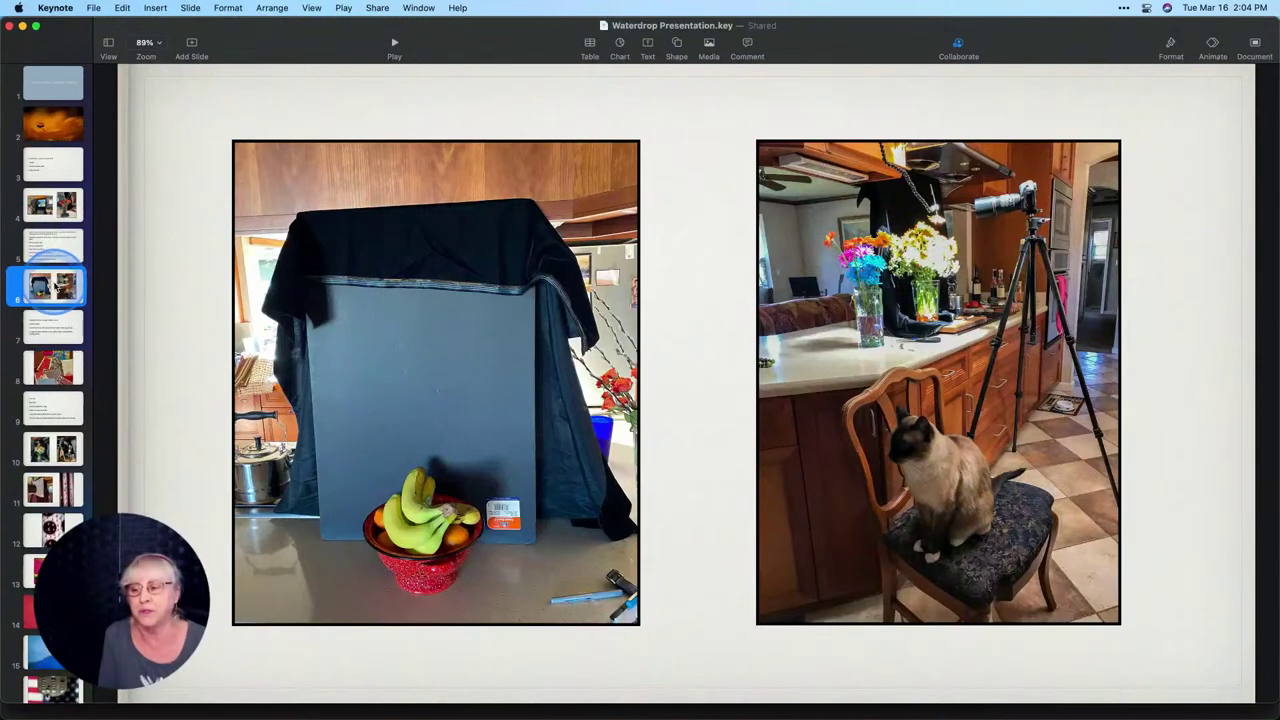
pyautogui.click(56, 328)
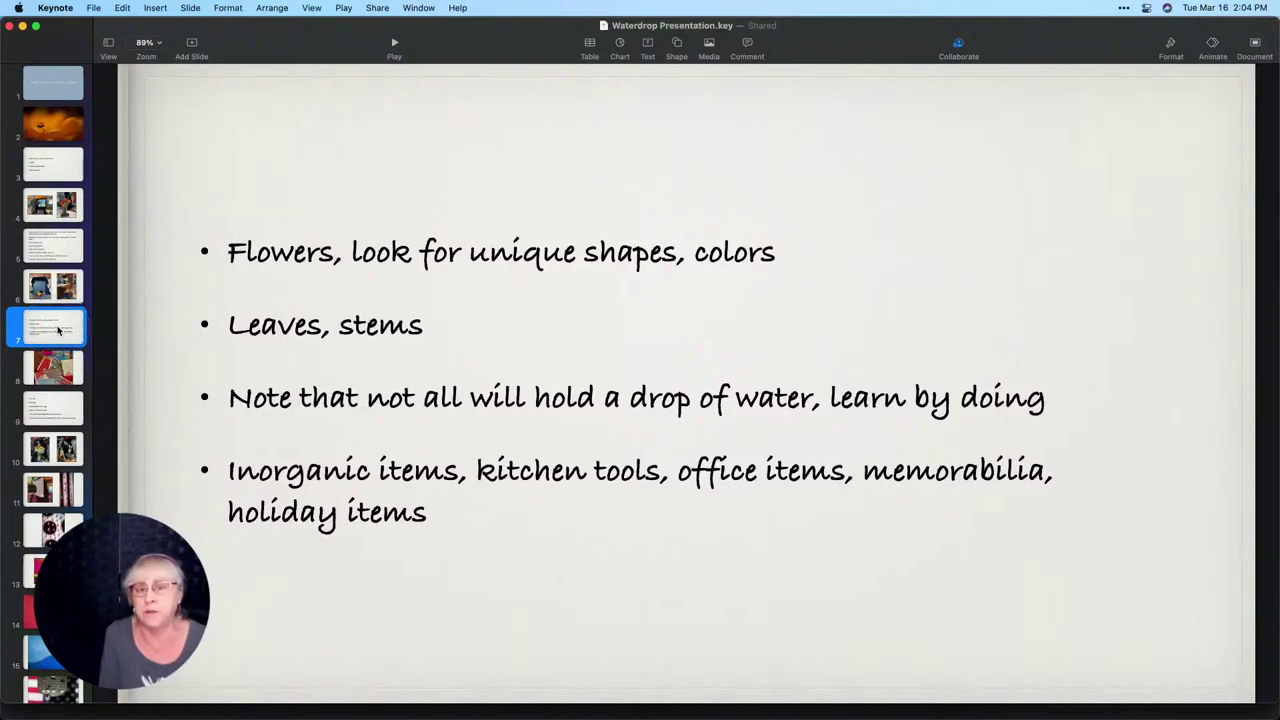
# - Display slide 8's collage of swirl, polka-dot, stripe, leaf and chevron backdrop papers
pyautogui.moveTo(58, 330); pyautogui.dragTo(67, 377)
pyautogui.click(67, 372)
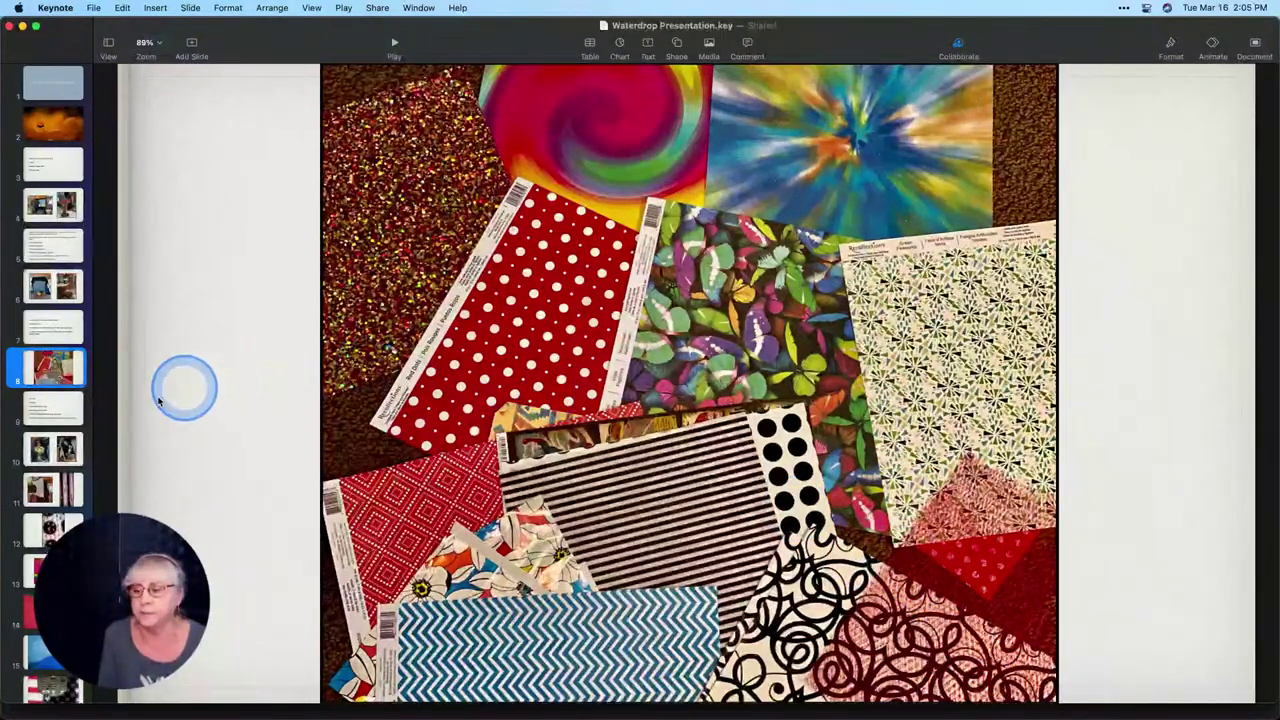
# - Display slide 9's camera settings: ISO 100, f2.8–f9.0, manual mode, stabilization and autofocus off
pyautogui.click(56, 414)
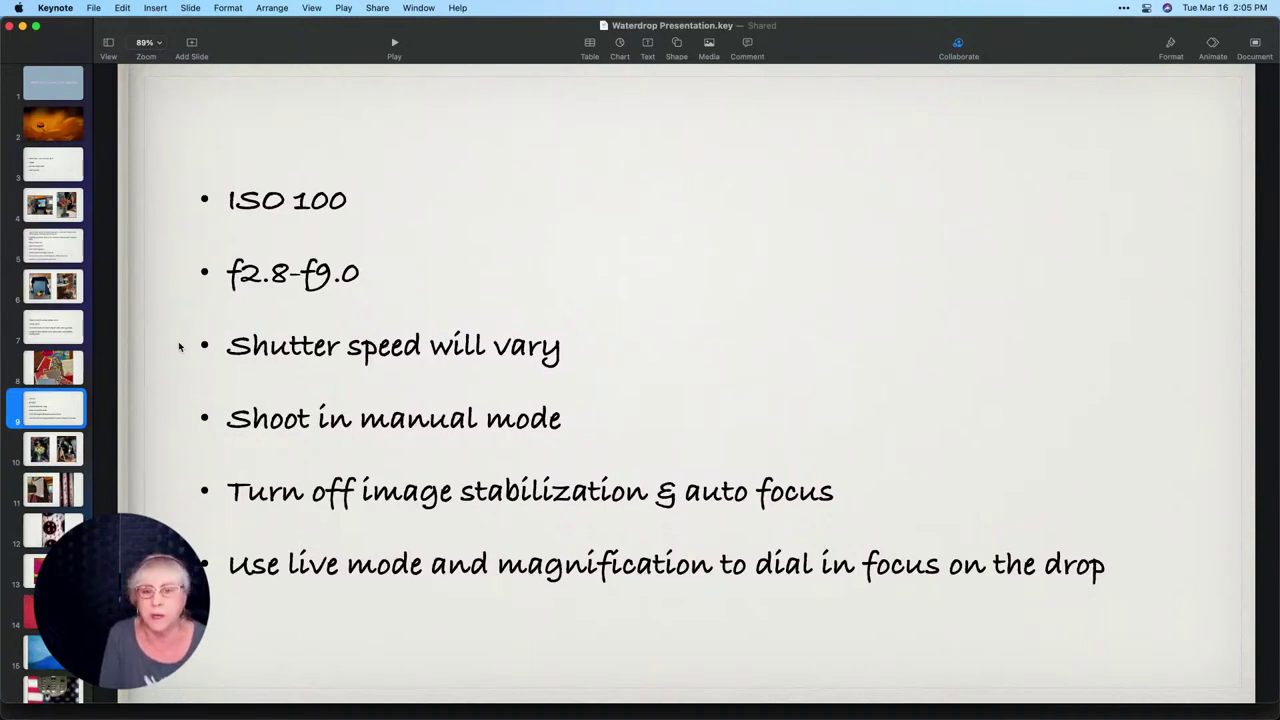
# - Display slide 10 with the lit flower bouquet in a glass vase and the tripod camera beside a wine bottle
pyautogui.click(55, 455)
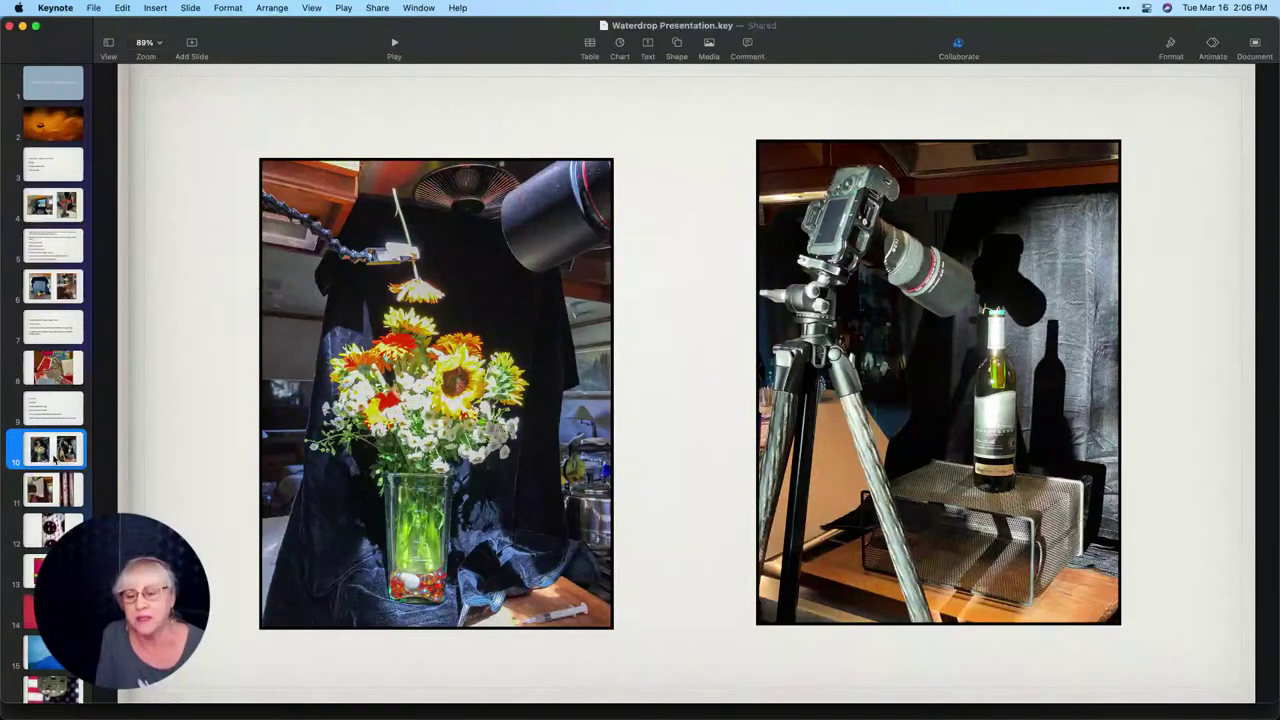
# - Display slide 11: striped backdrop behind red netting, and the resulting drops on red netting
pyautogui.click(66, 452)
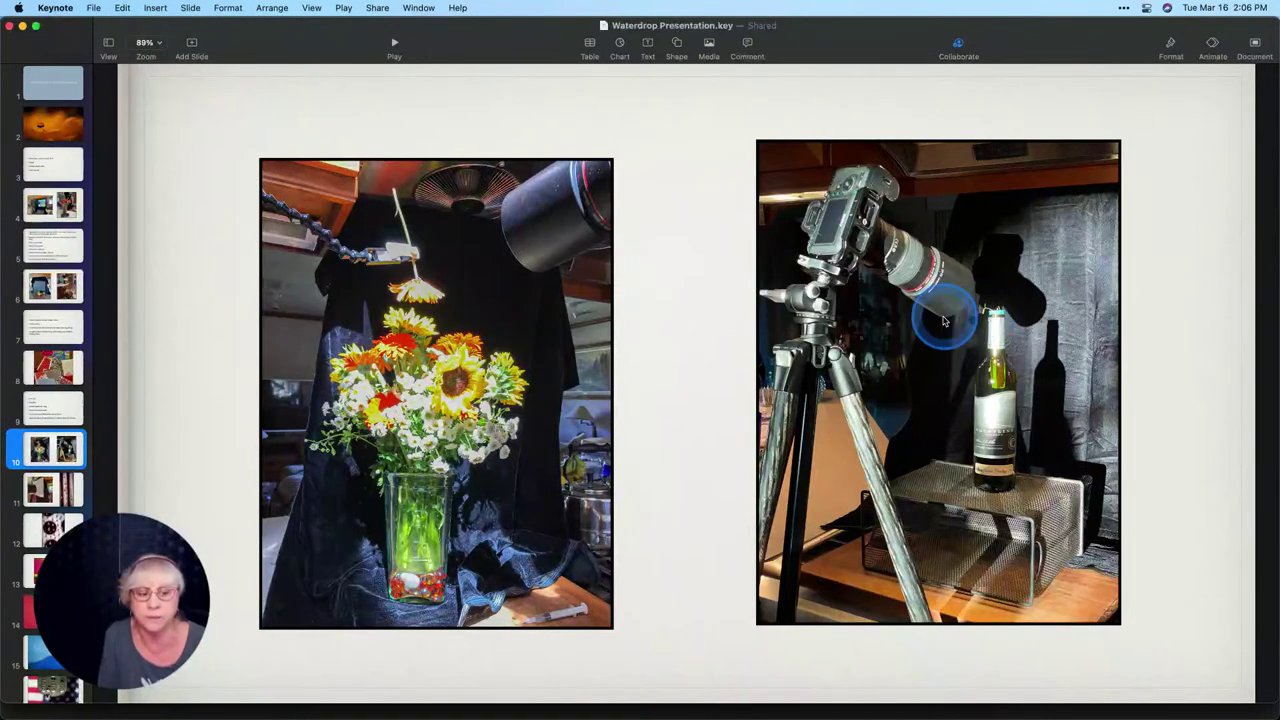
pyautogui.scroll(-1, 52, 430)
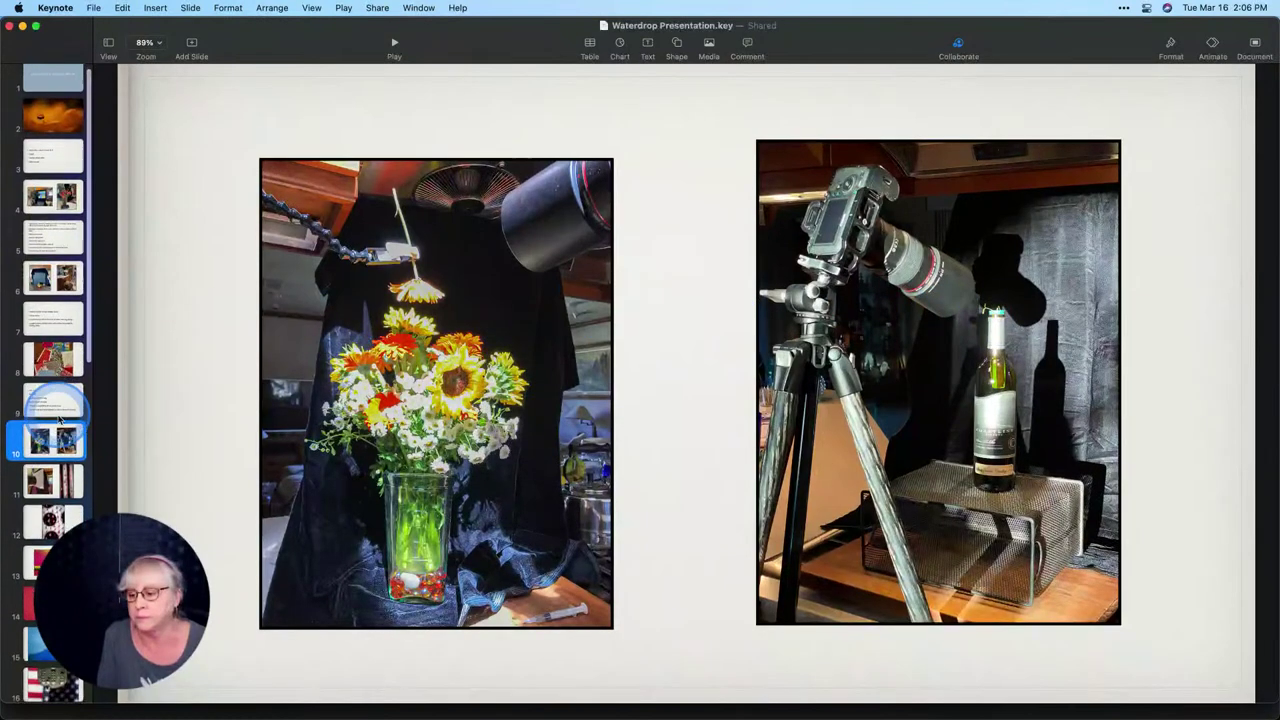
pyautogui.click(66, 484)
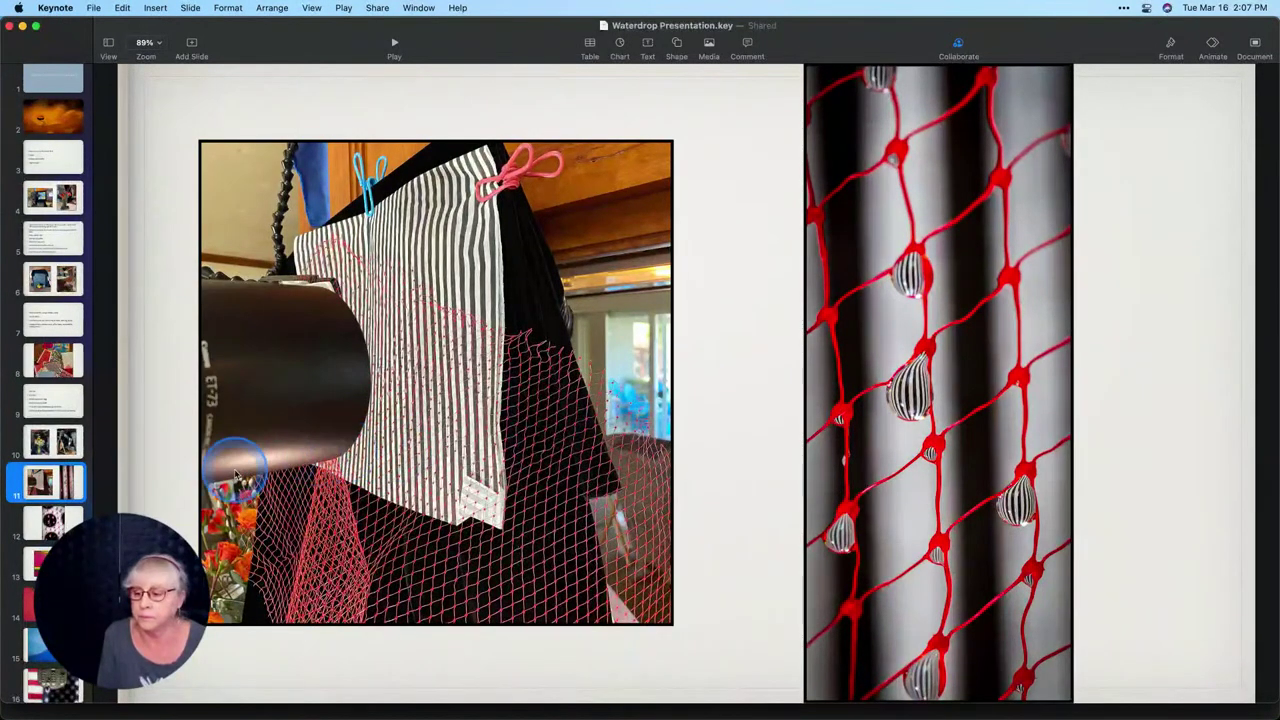
# - Page through the net-and-dots, paintbrush, blue leaf, dog tag and dandelion water-drop slides
pyautogui.click(52, 522)
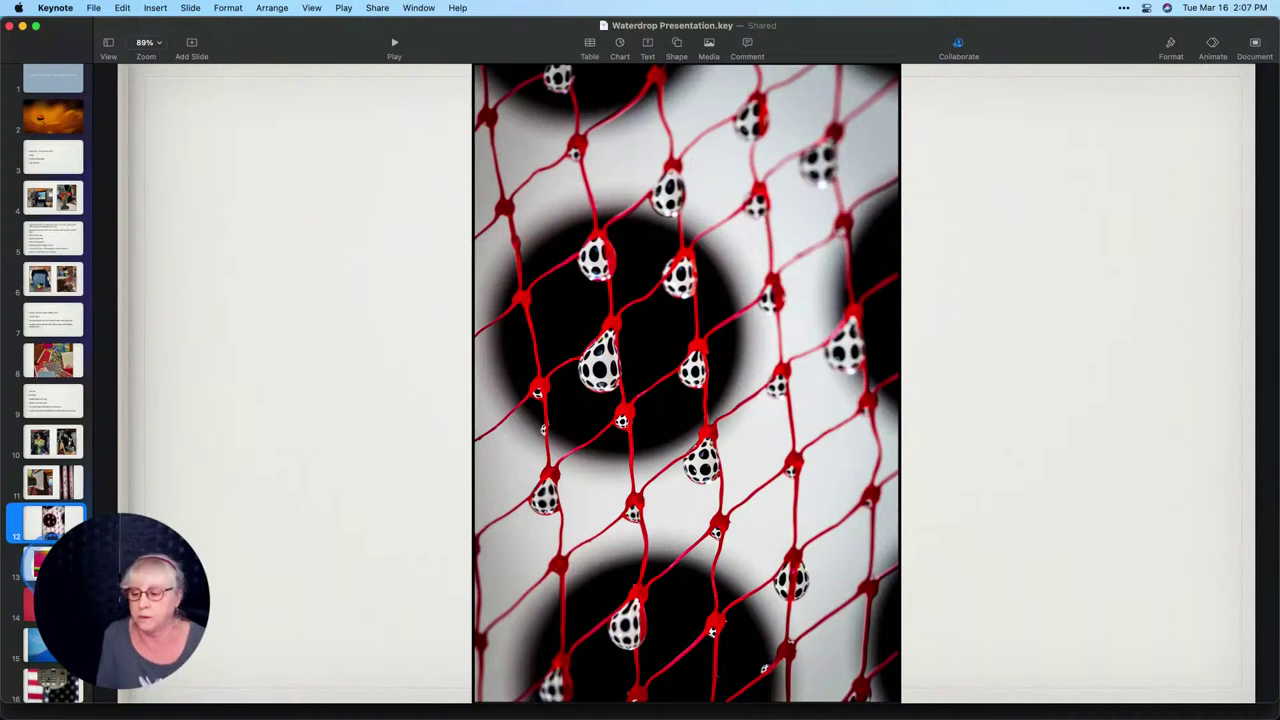
pyautogui.press('Down')
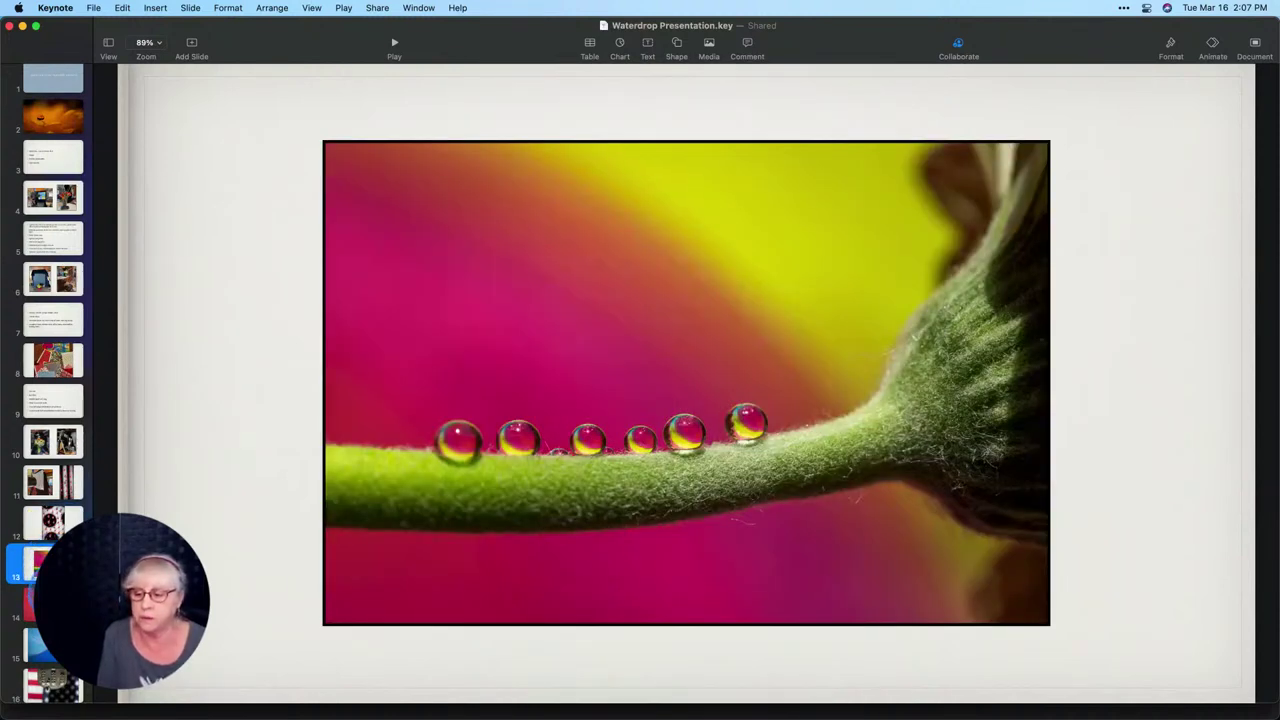
pyautogui.press('Down')
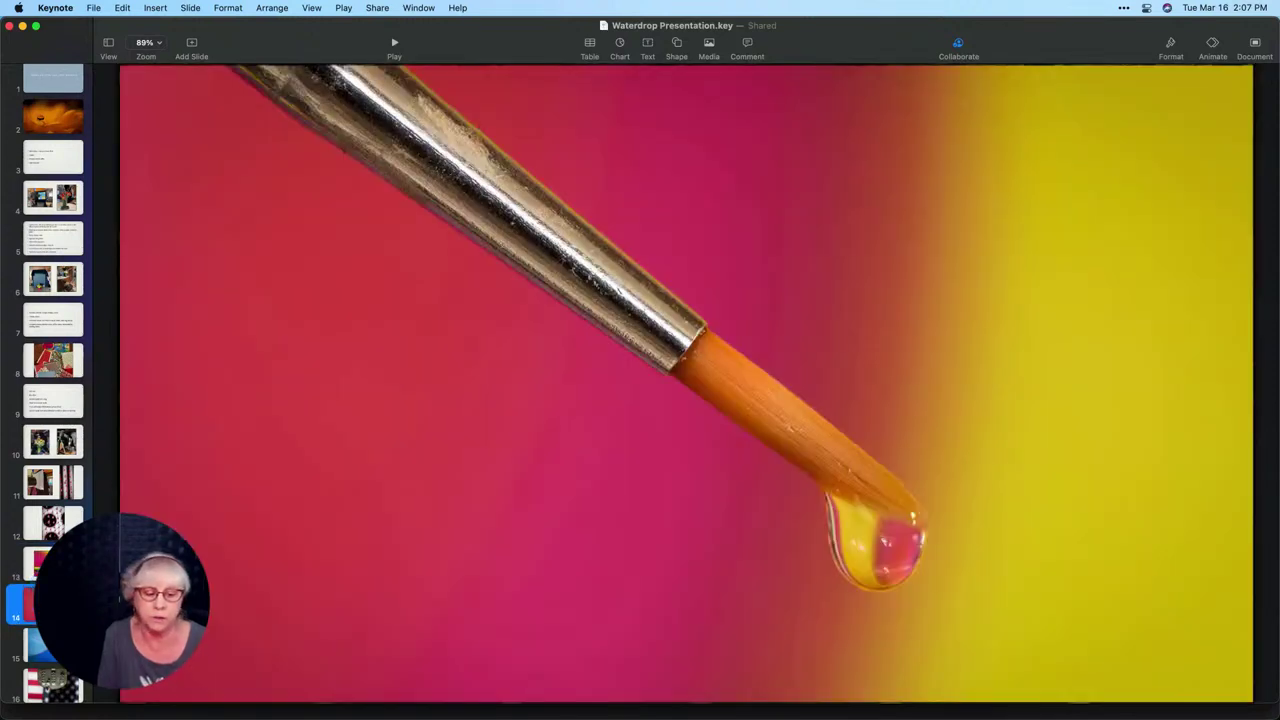
pyautogui.scroll(-2, 50, 380)
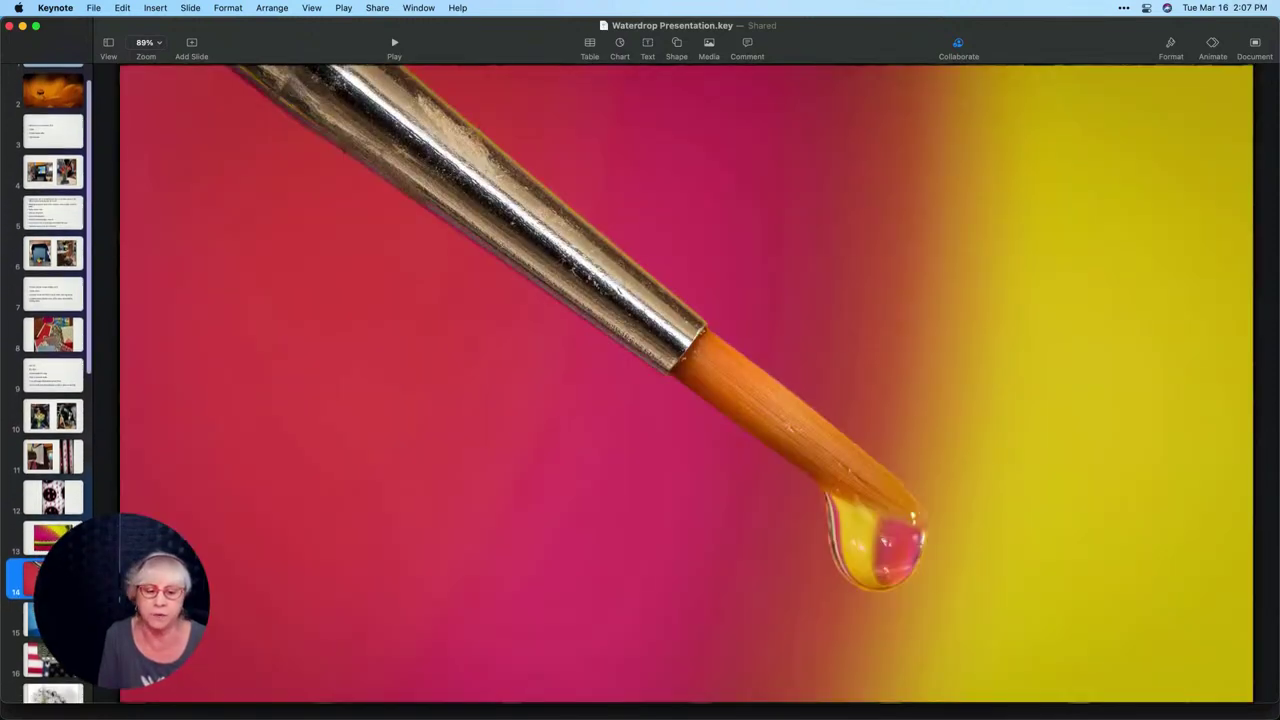
pyautogui.scroll(-3, 52, 476)
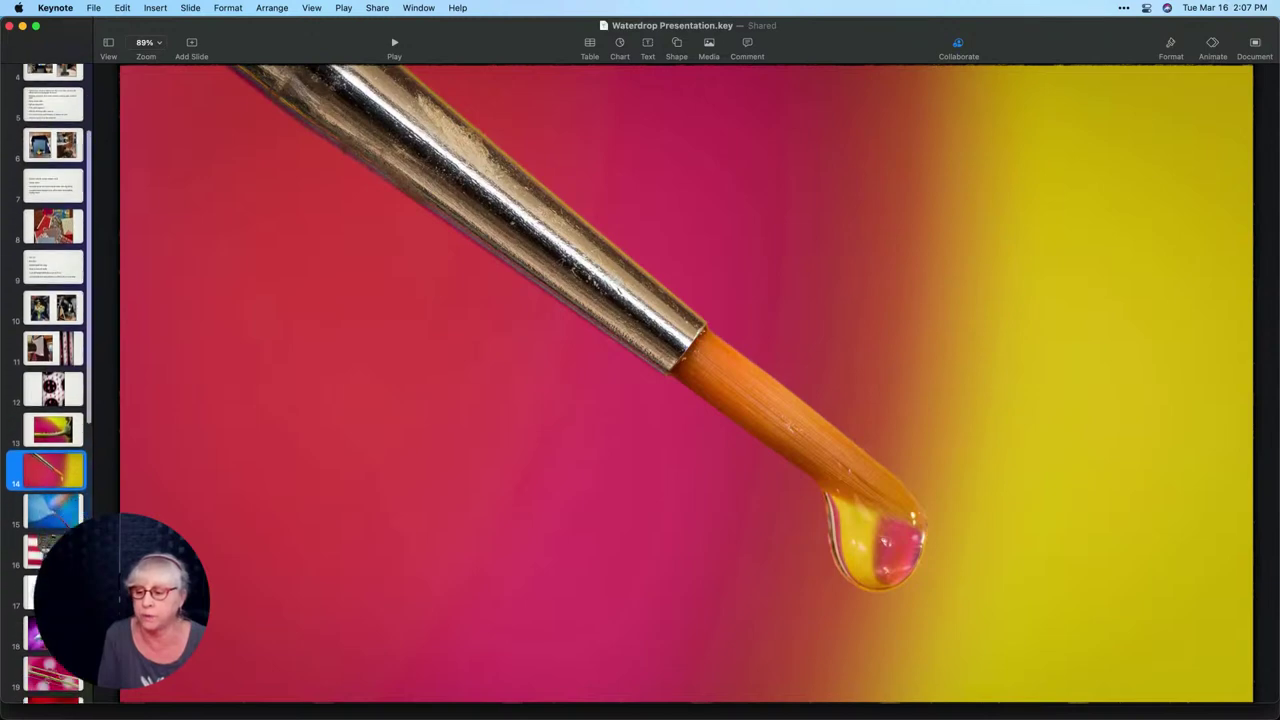
pyautogui.click(52, 478)
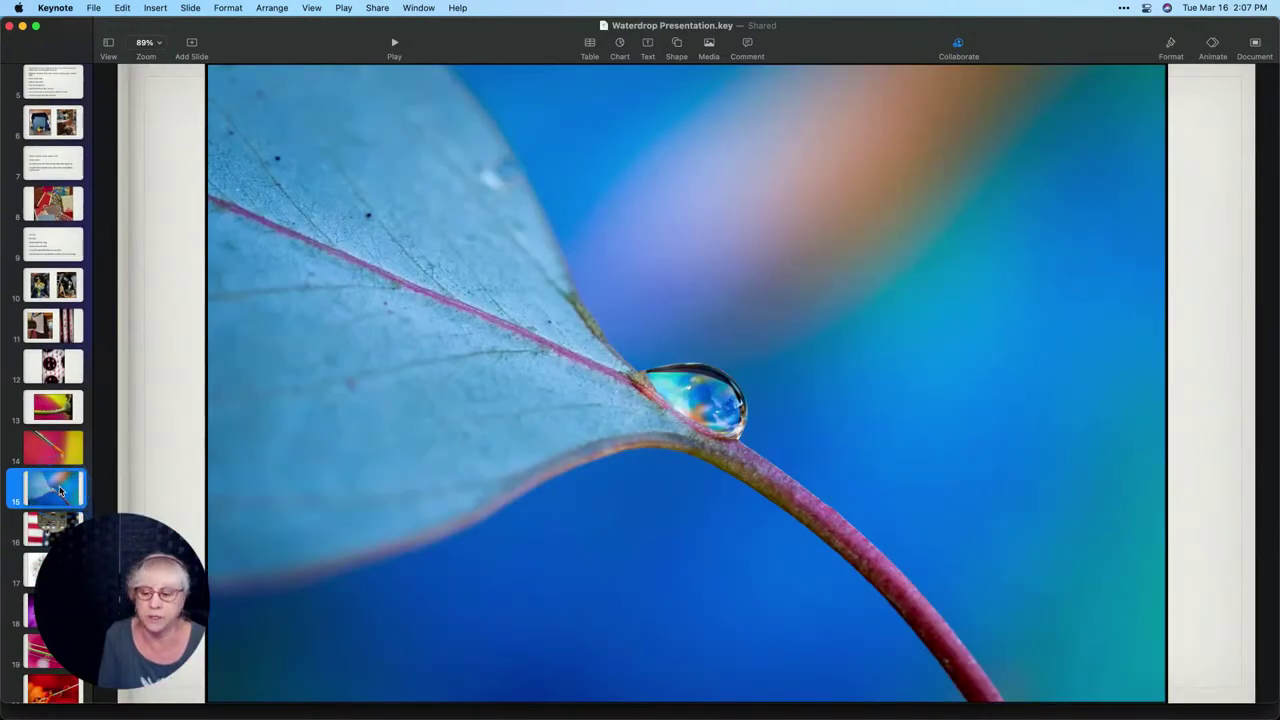
pyautogui.click(60, 528)
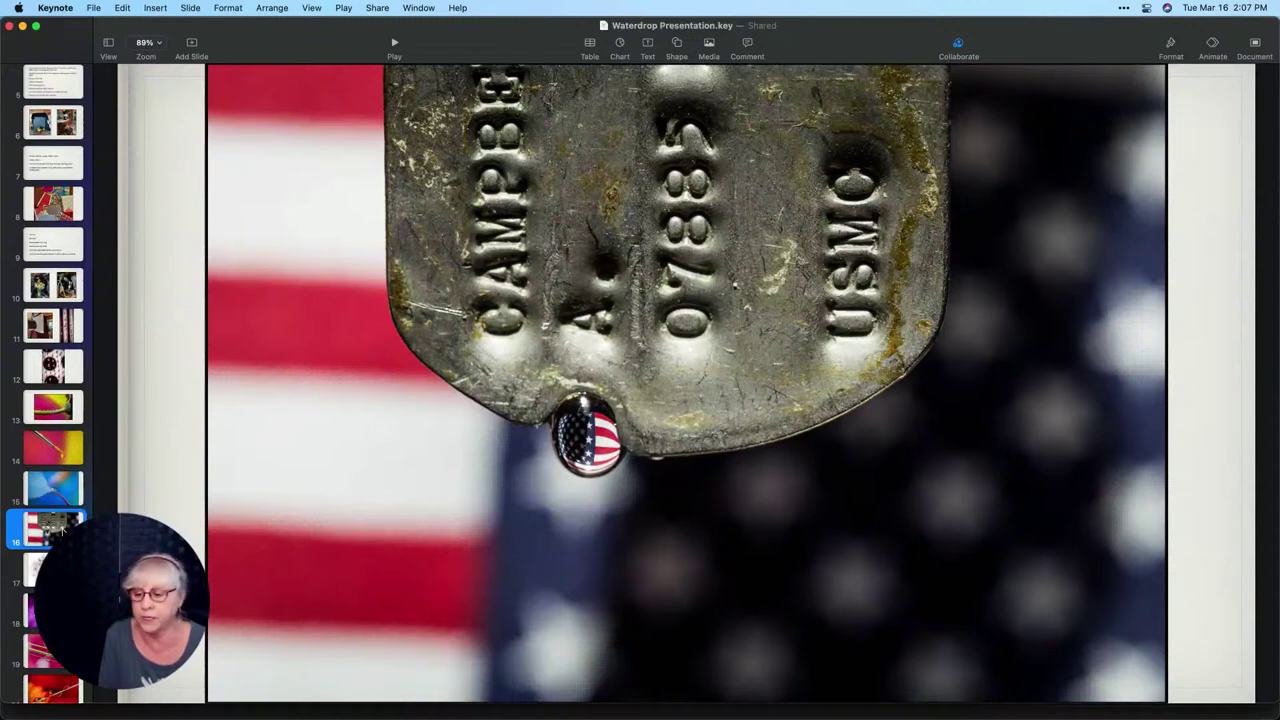
pyautogui.scroll(-2, 62, 530)
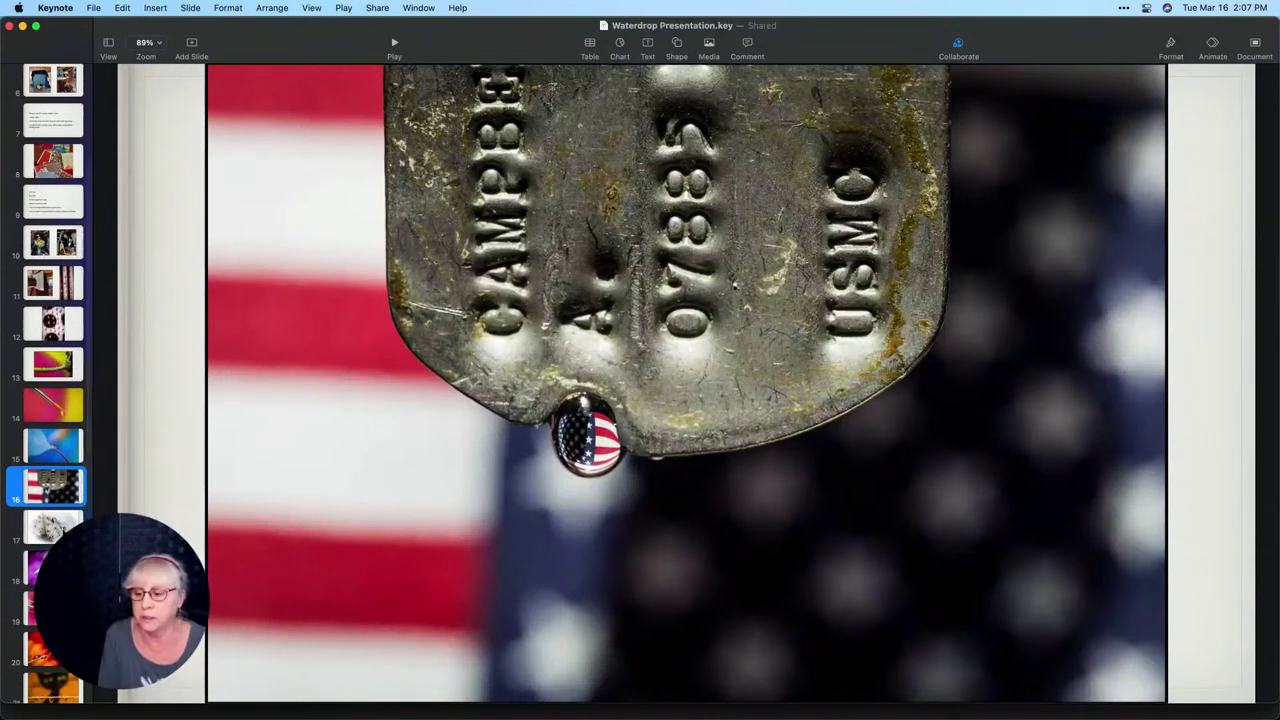
pyautogui.click(55, 527)
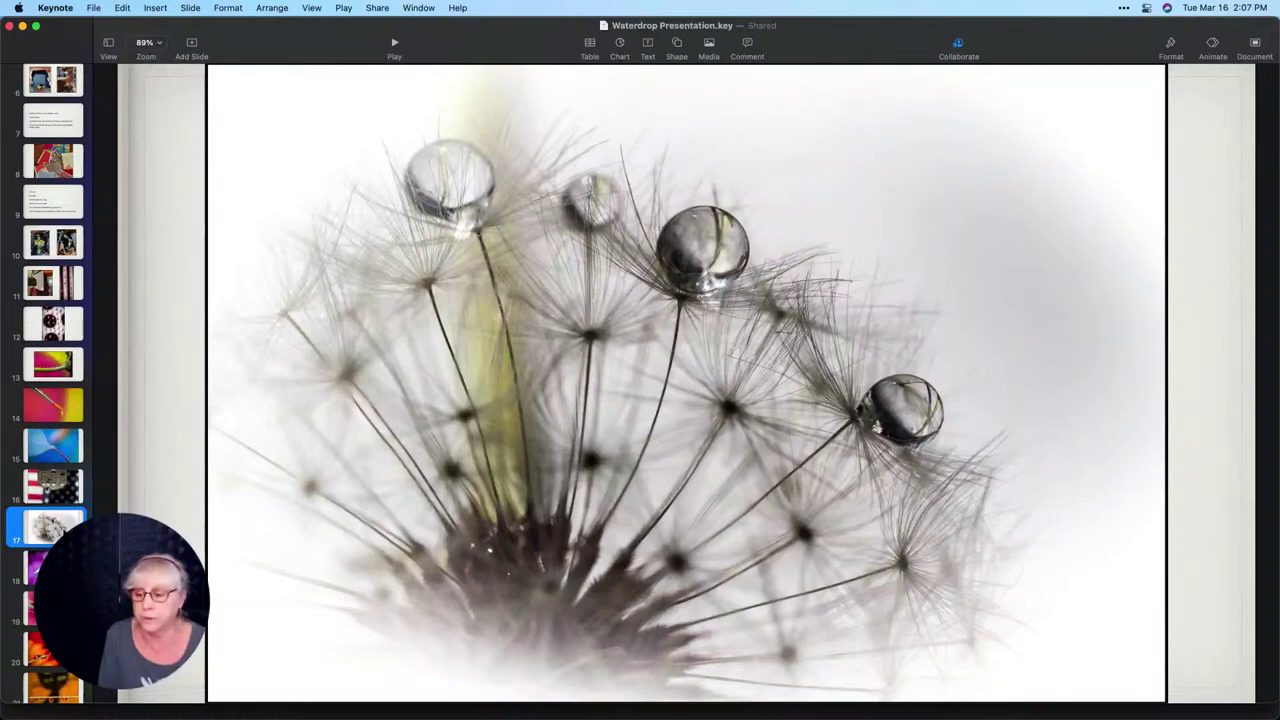
# - Show slides 18–20: the daisy droplet, pink polka-dot droplets and red droplets on a stem
pyautogui.click(53, 567)
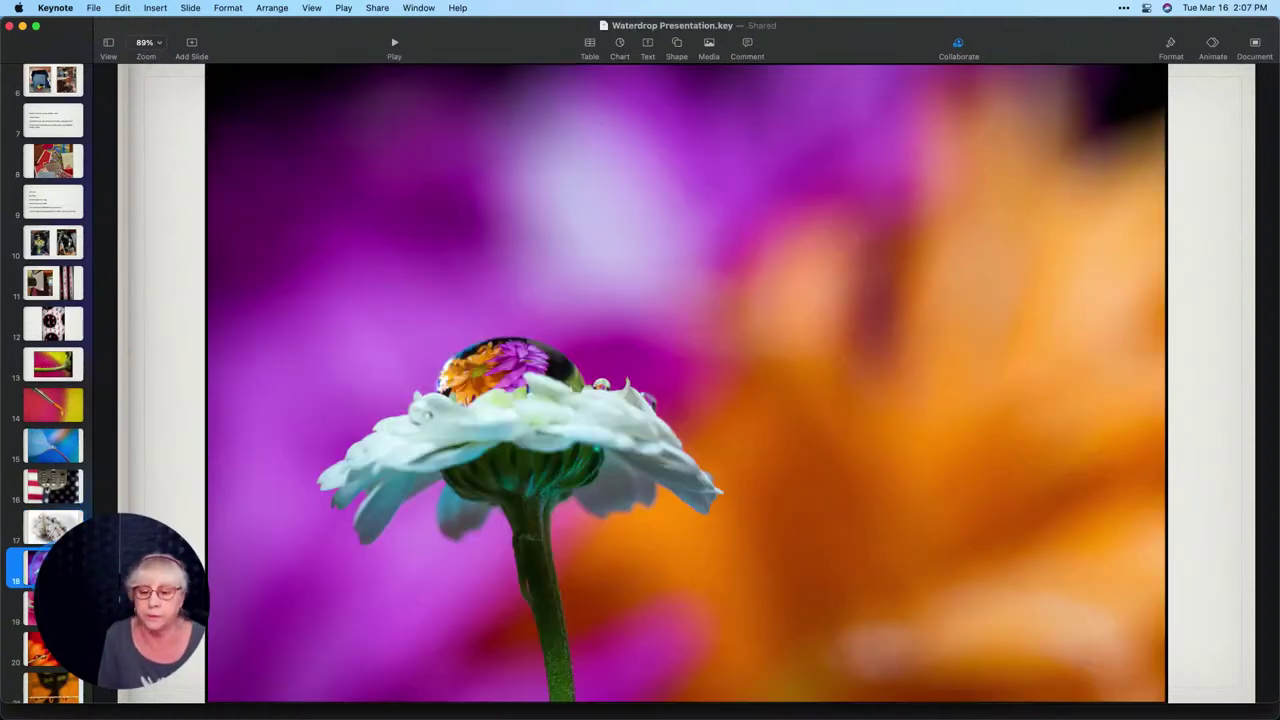
pyautogui.scroll(-1, 53, 380)
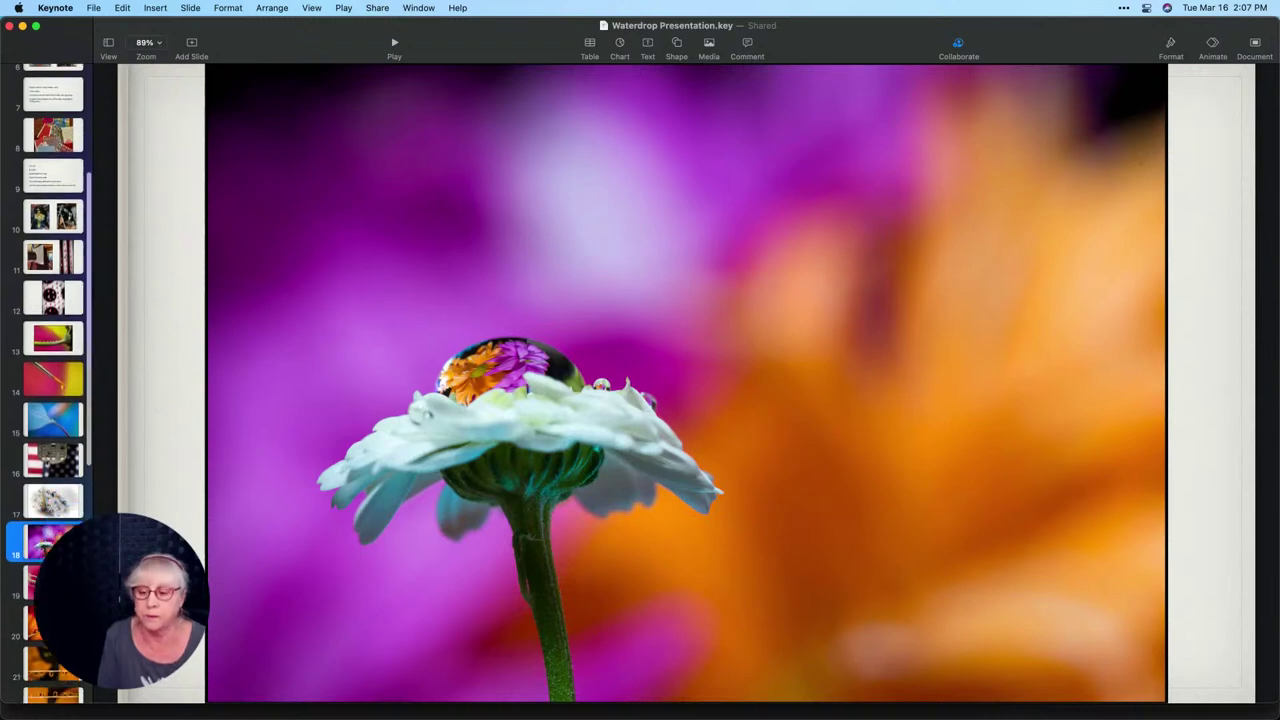
pyautogui.scroll(-5, 49, 383)
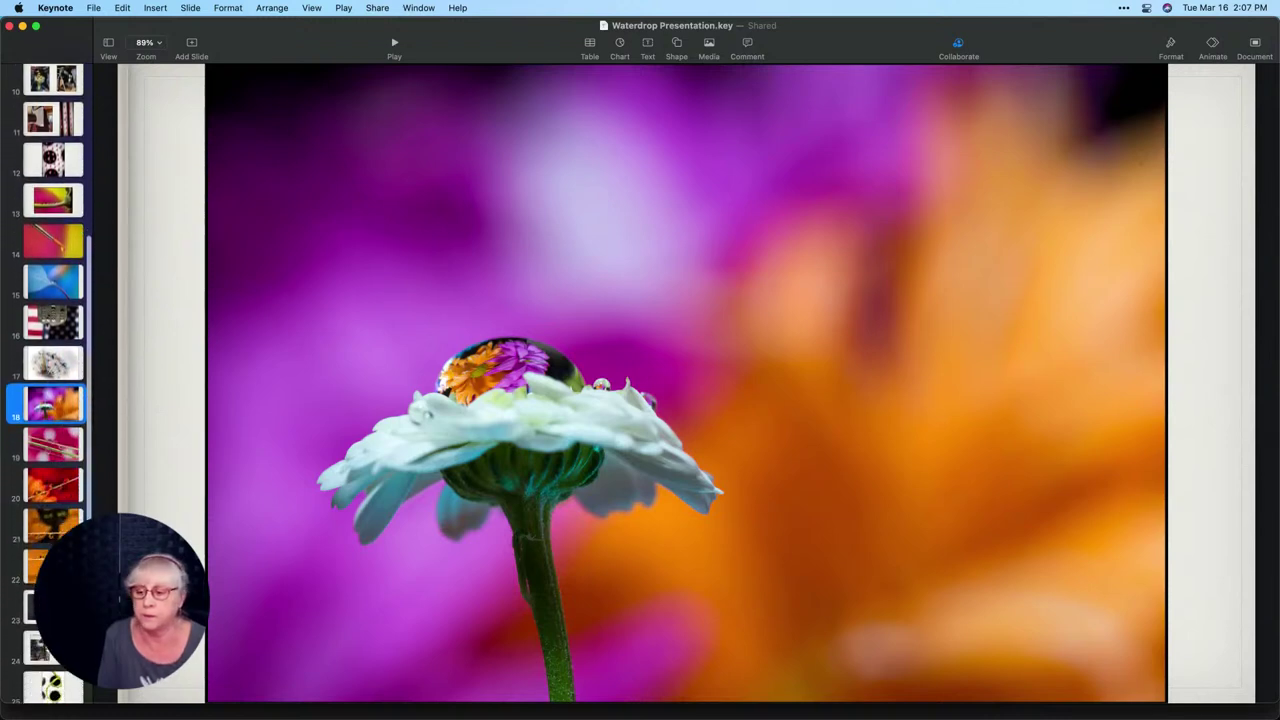
pyautogui.scroll(-2, 53, 395)
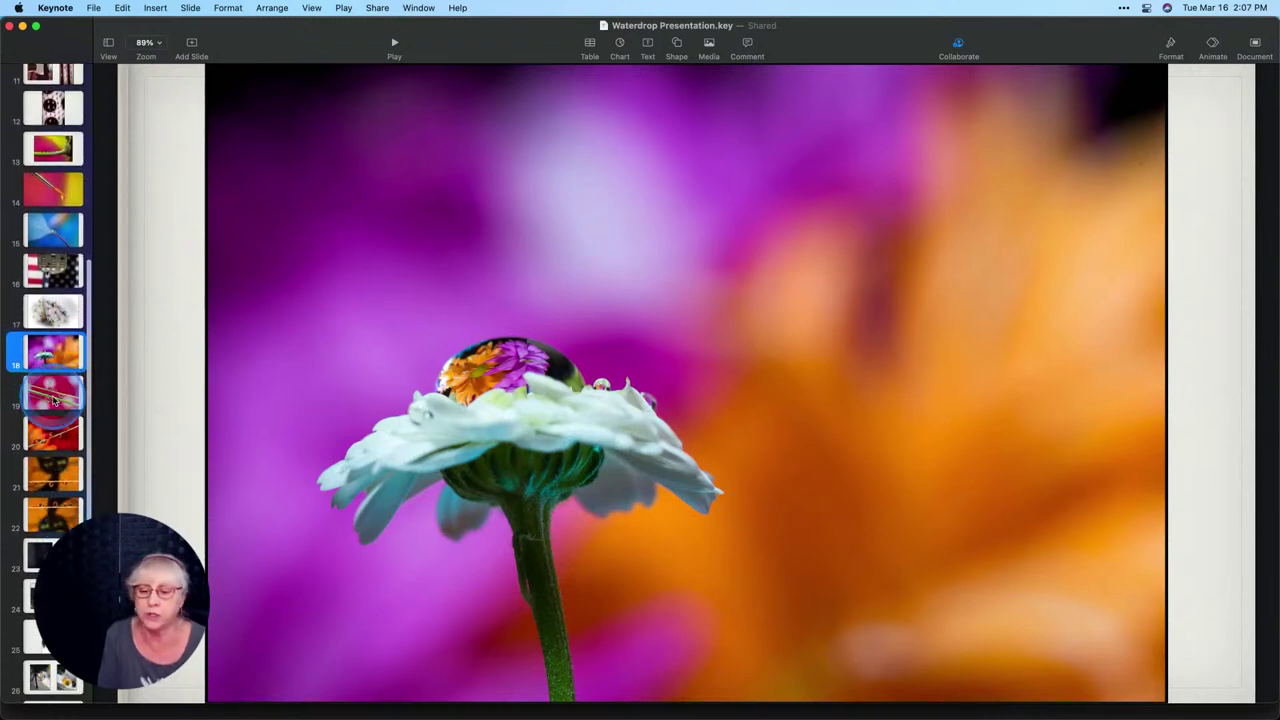
pyautogui.click(53, 398)
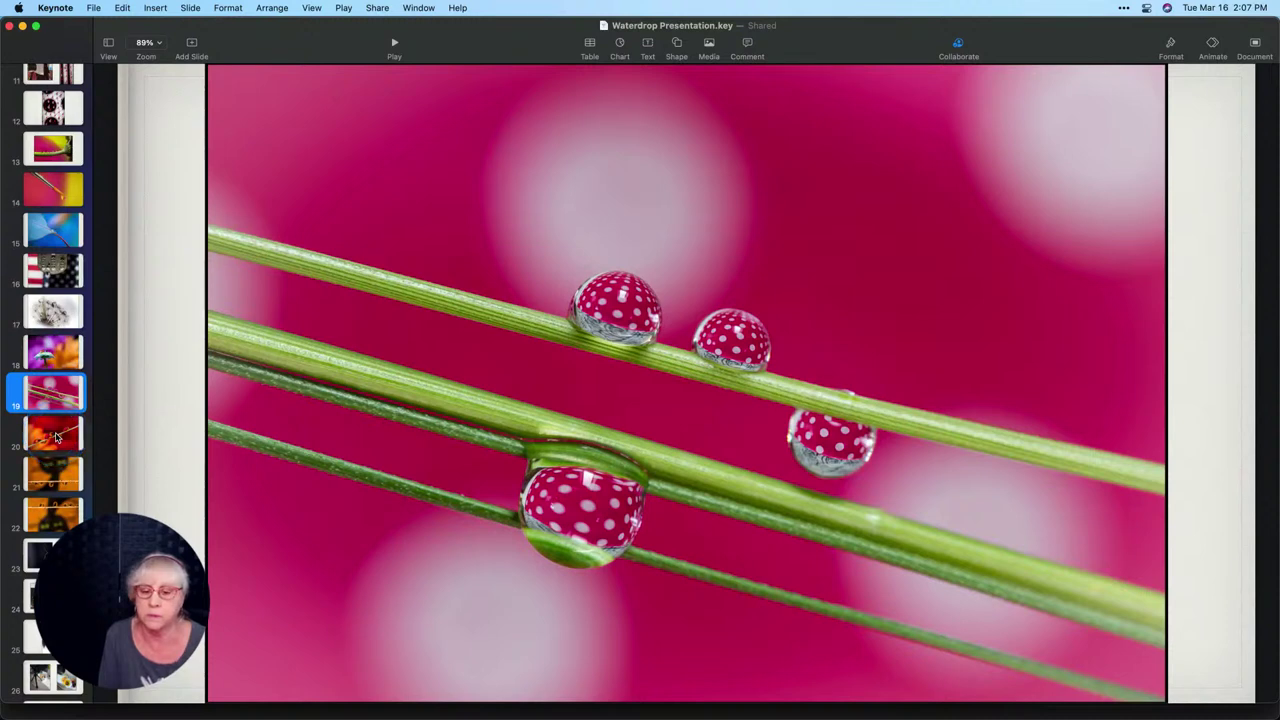
pyautogui.click(57, 436)
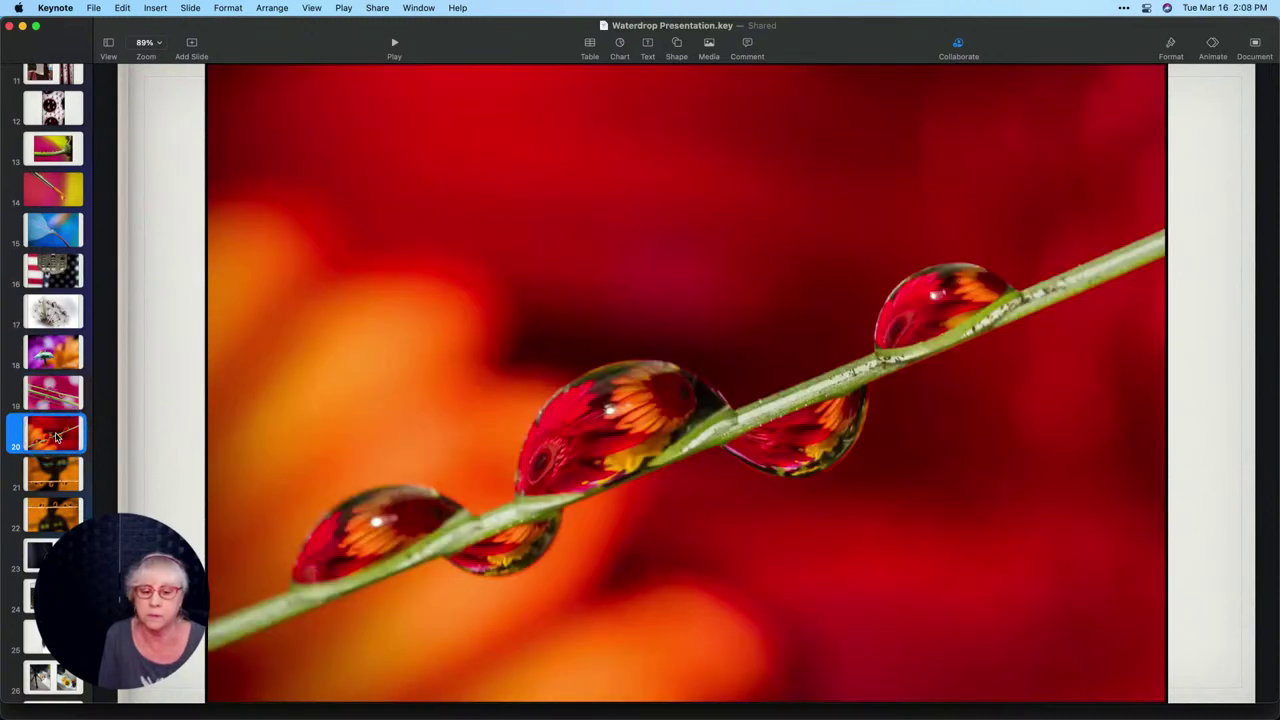
pyautogui.scroll(-2, 57, 436)
pyautogui.scroll(-4, 57, 436)
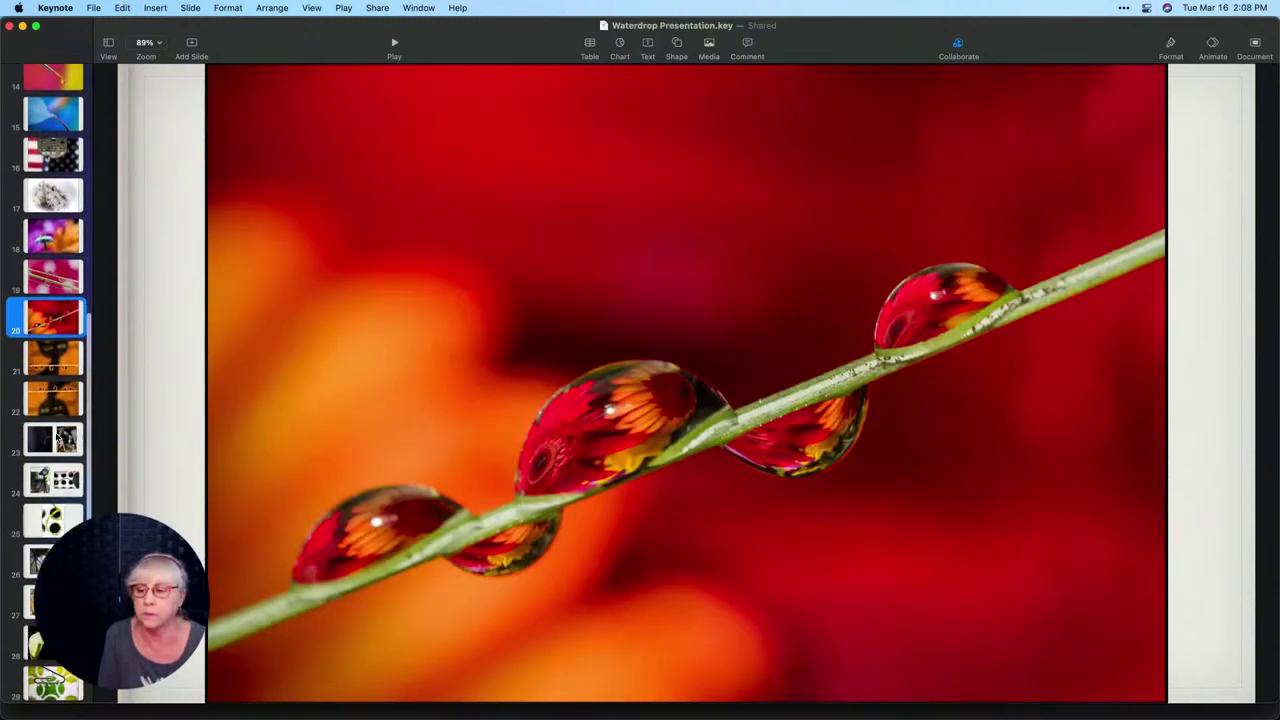
# - Continue through slides 21–24 (cat reflection, flipped drop, setup photos) to slide 25's green tendril
pyautogui.click(57, 365)
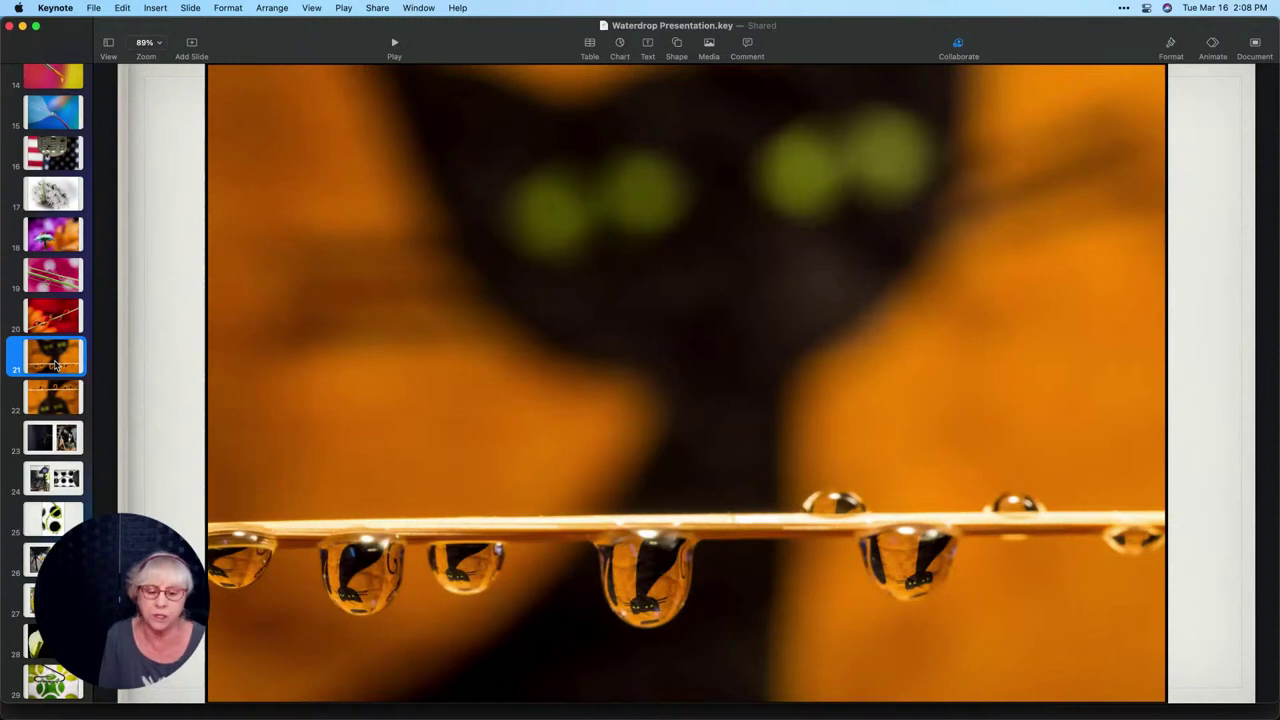
pyautogui.moveTo(57, 365); pyautogui.dragTo(62, 397)
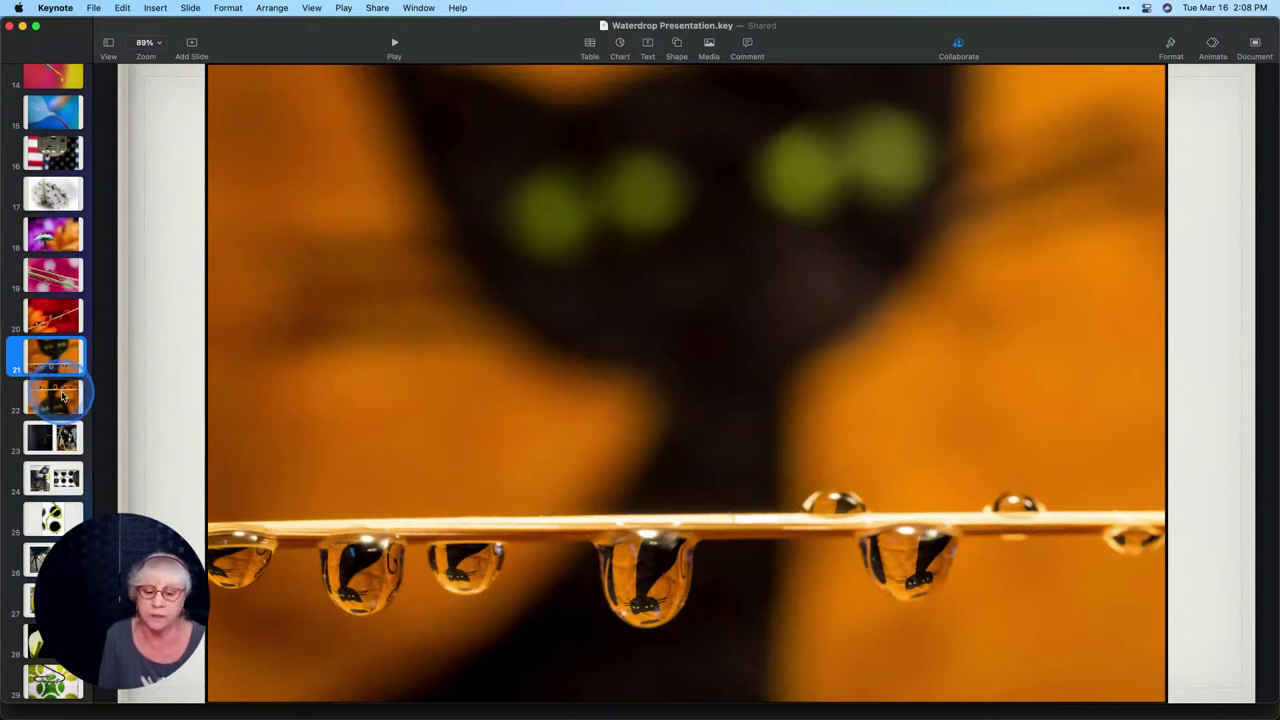
pyautogui.click(62, 397)
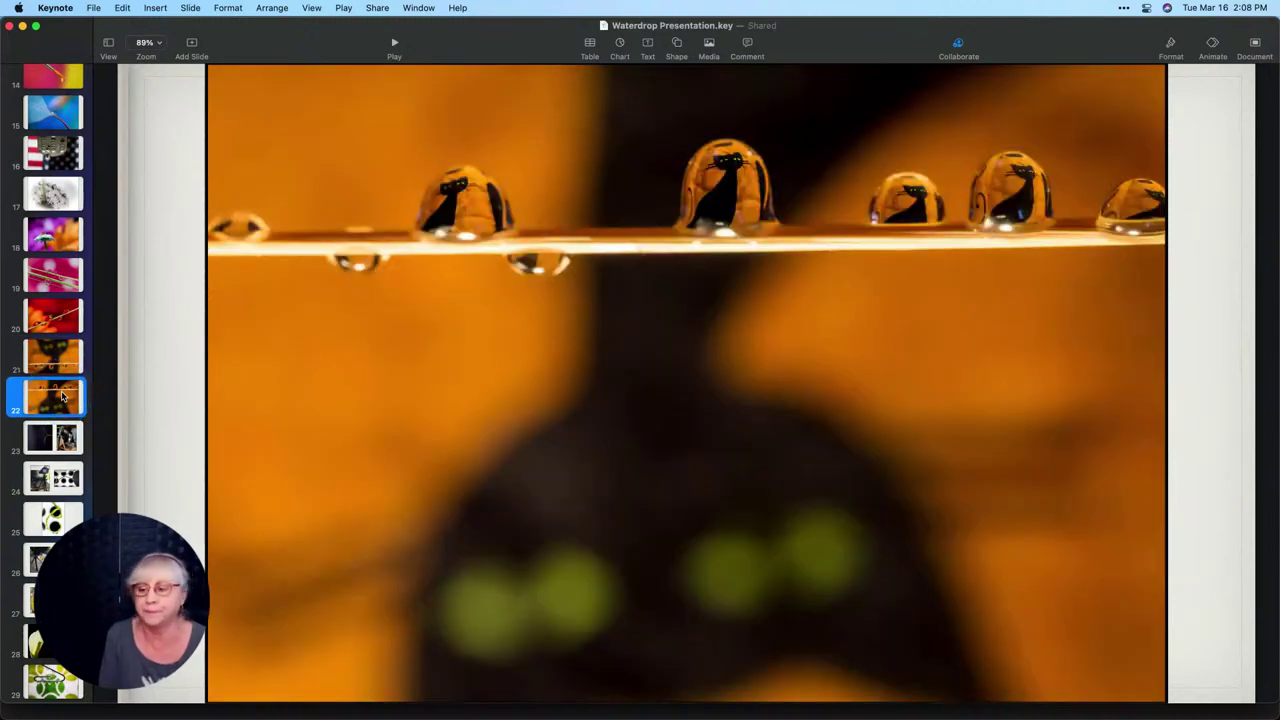
pyautogui.click(62, 437)
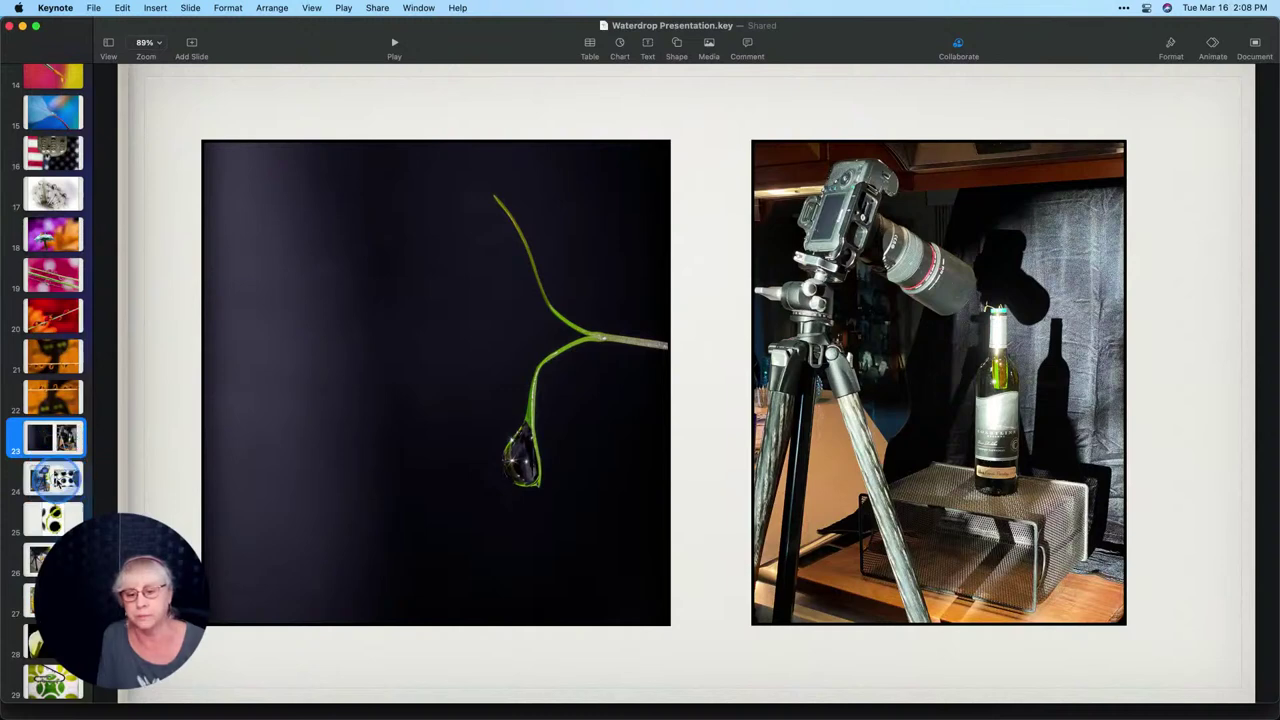
pyautogui.click(58, 480)
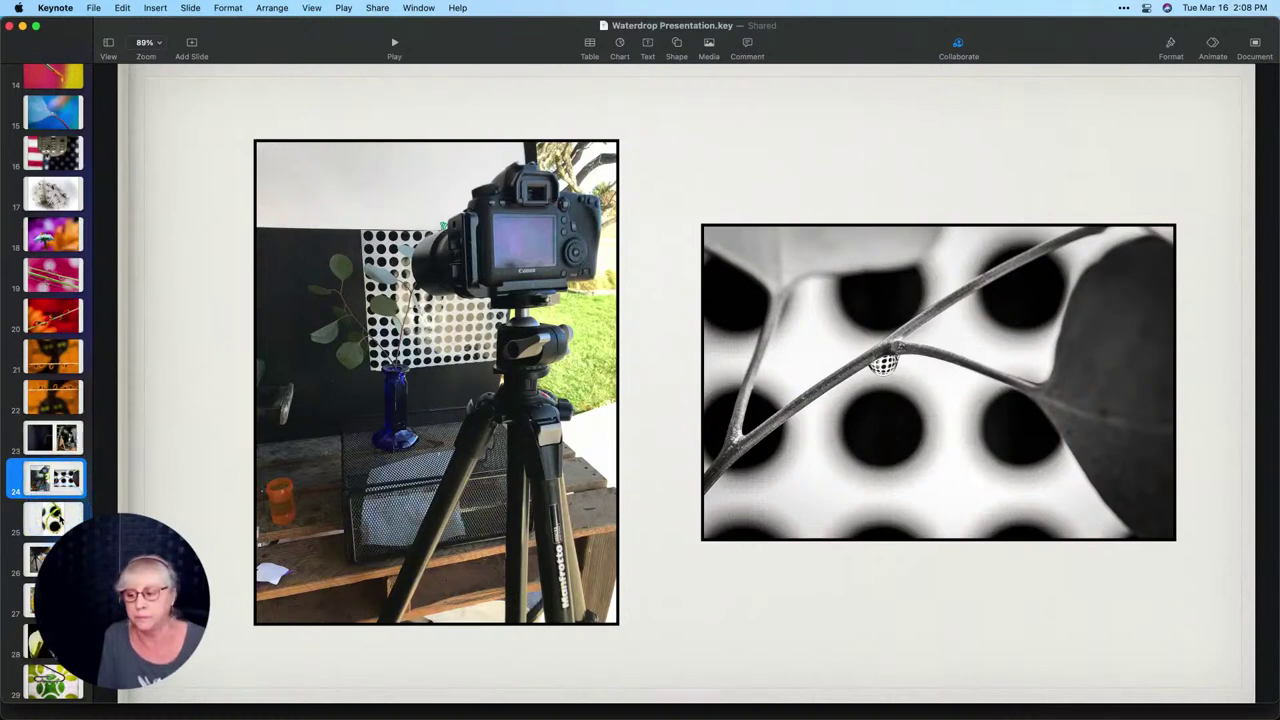
pyautogui.press('Down')
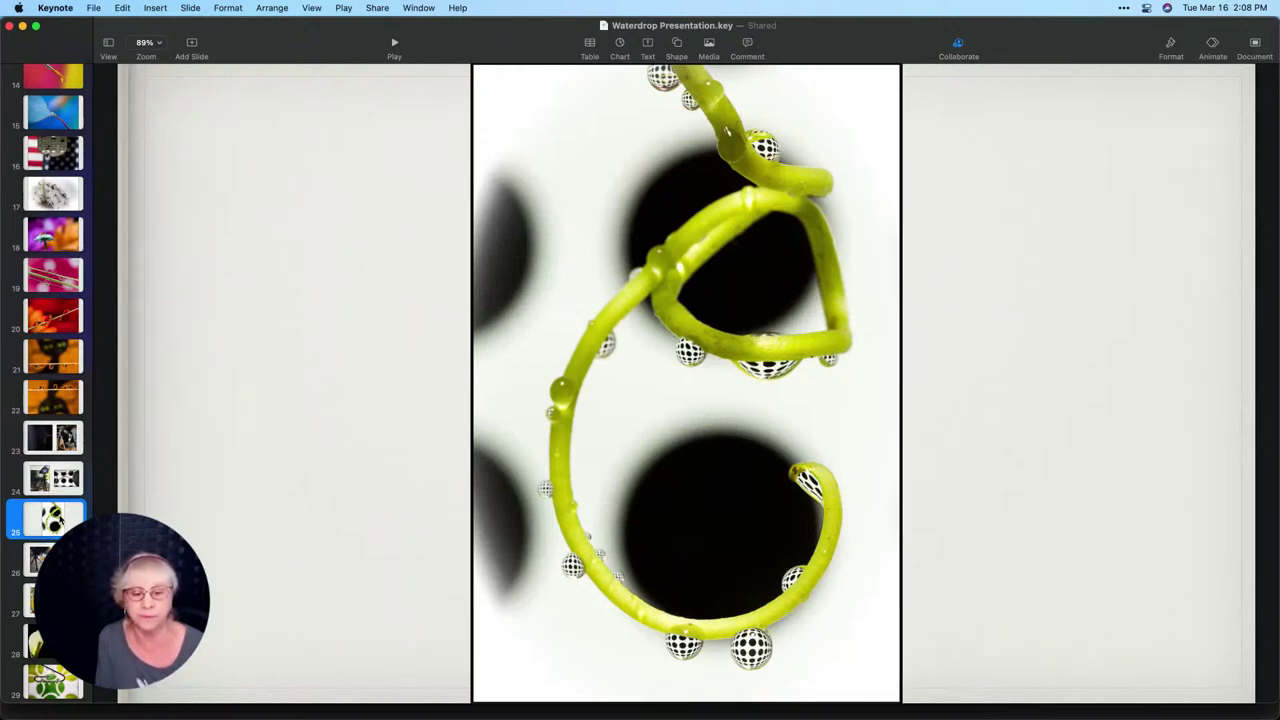
pyautogui.scroll(-5, 83, 462)
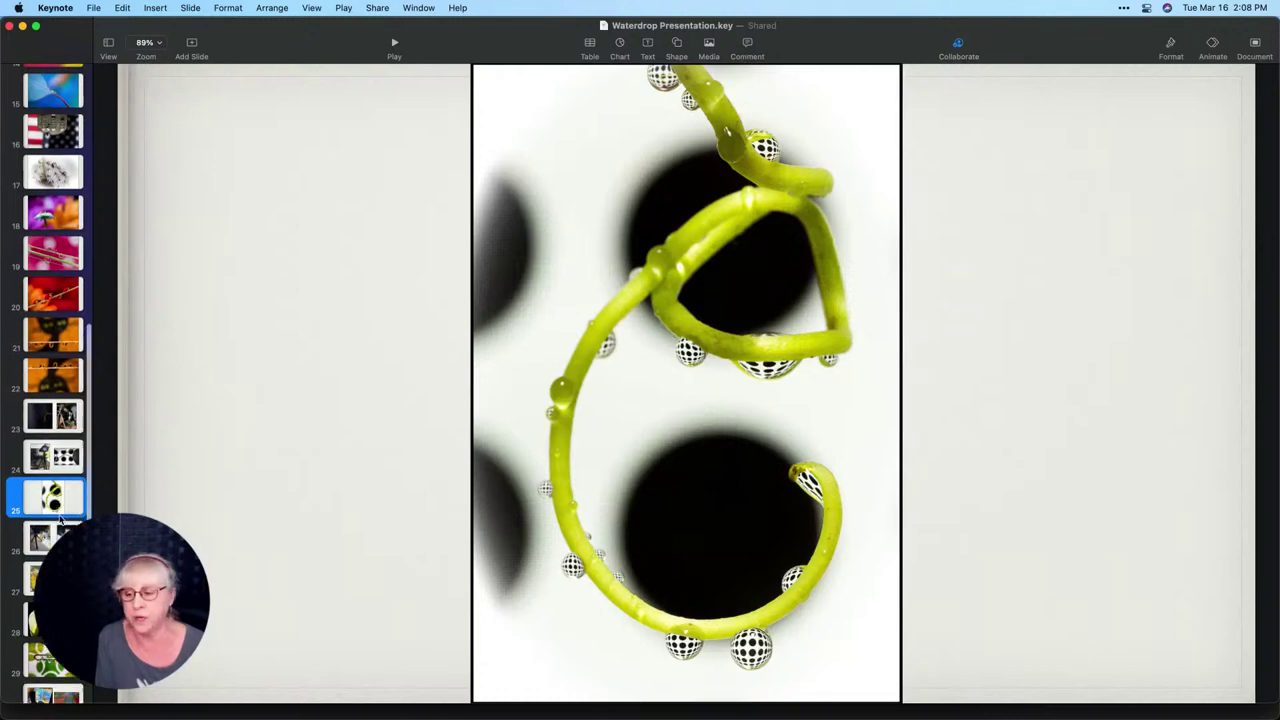
# - Page through slides 26–30: camera over flowers, sunflower droplets, calla lily, paperclip, and rose with camera
pyautogui.click(66, 408)
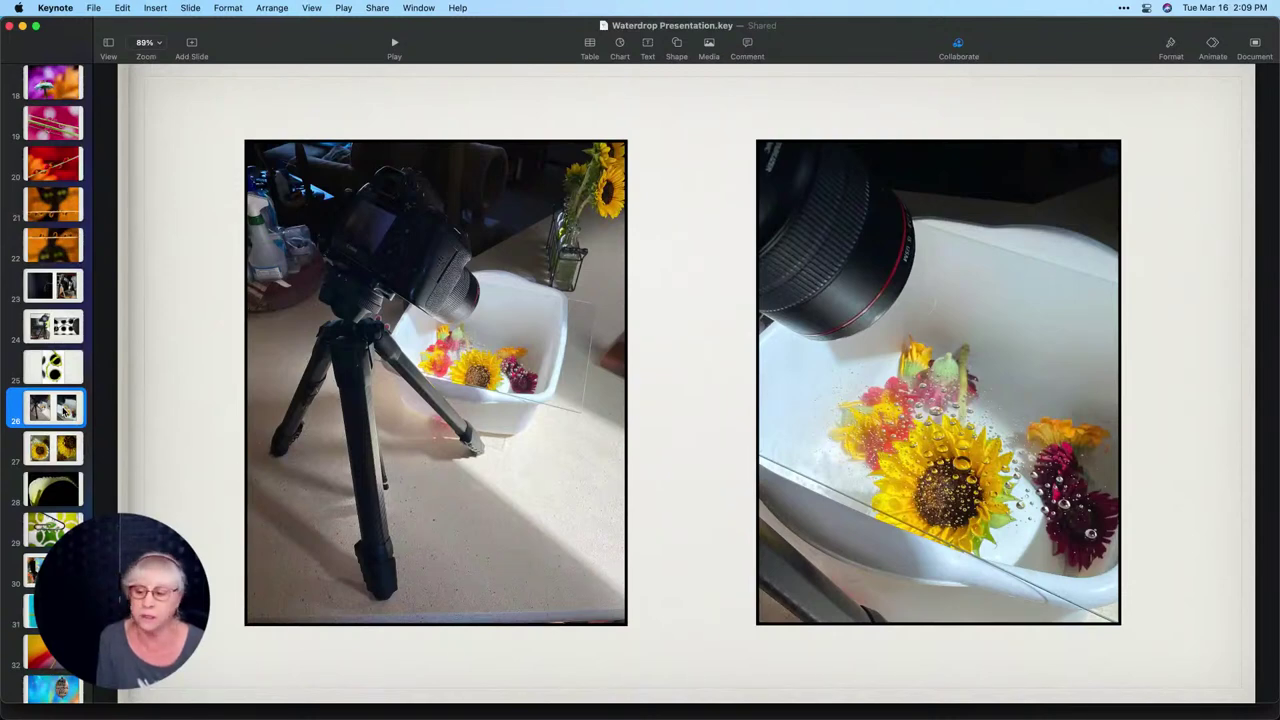
pyautogui.click(70, 452)
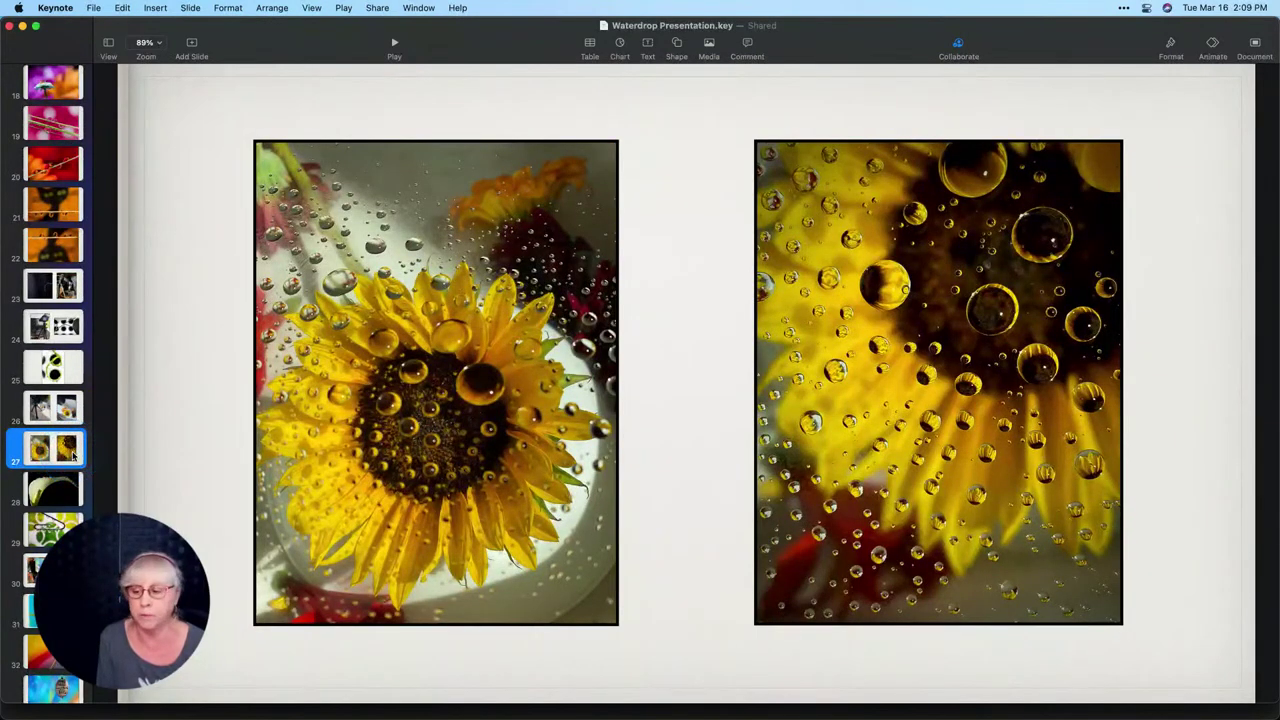
pyautogui.moveTo(73, 455); pyautogui.dragTo(57, 489)
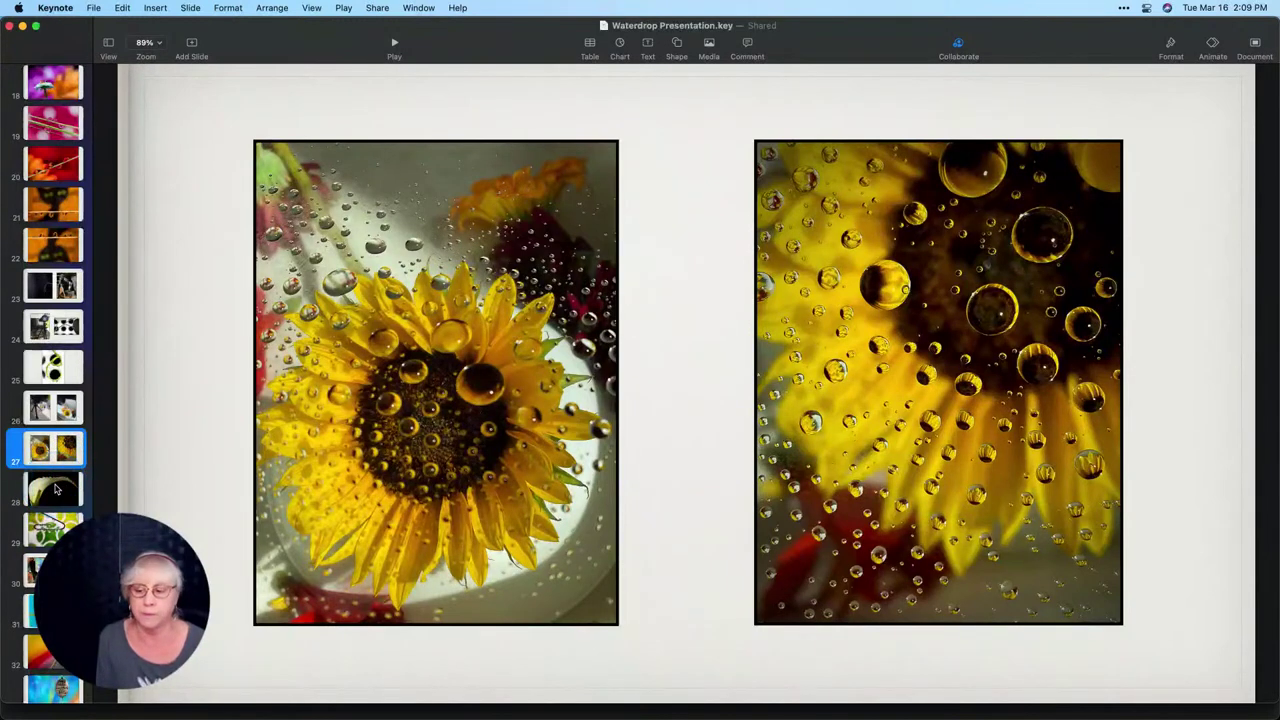
pyautogui.click(57, 489)
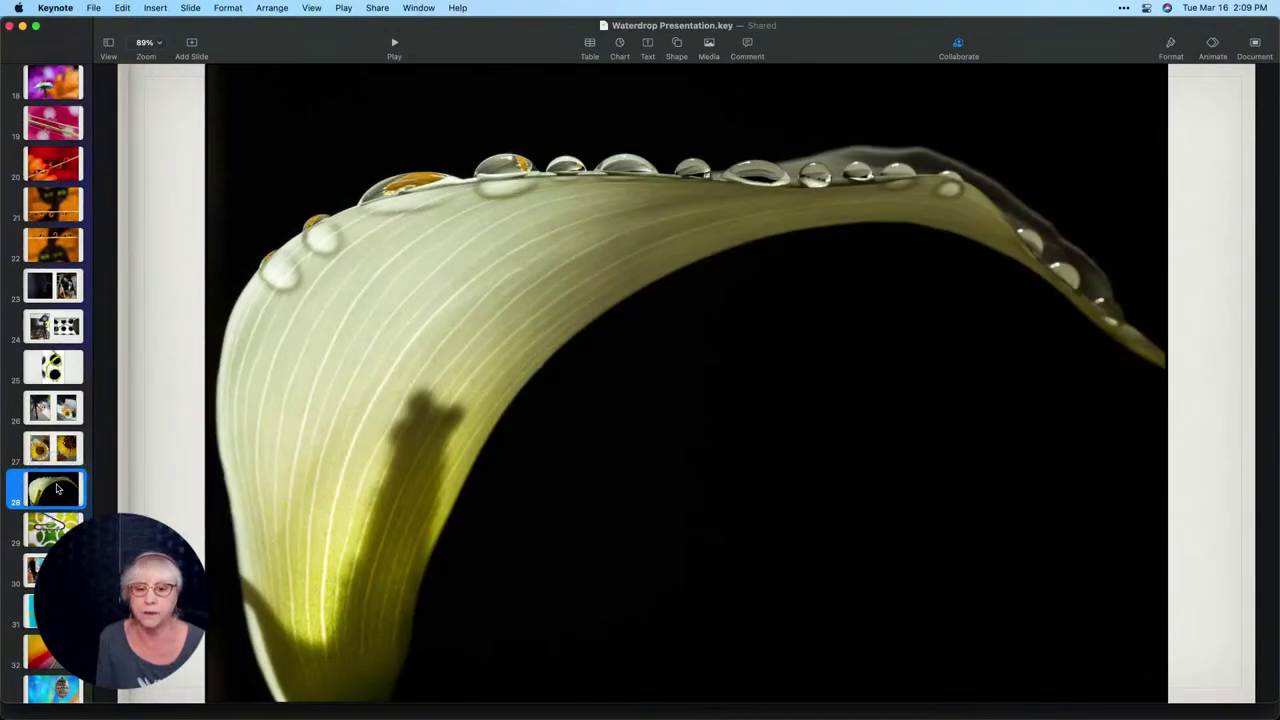
pyautogui.scroll(-2, 57, 489)
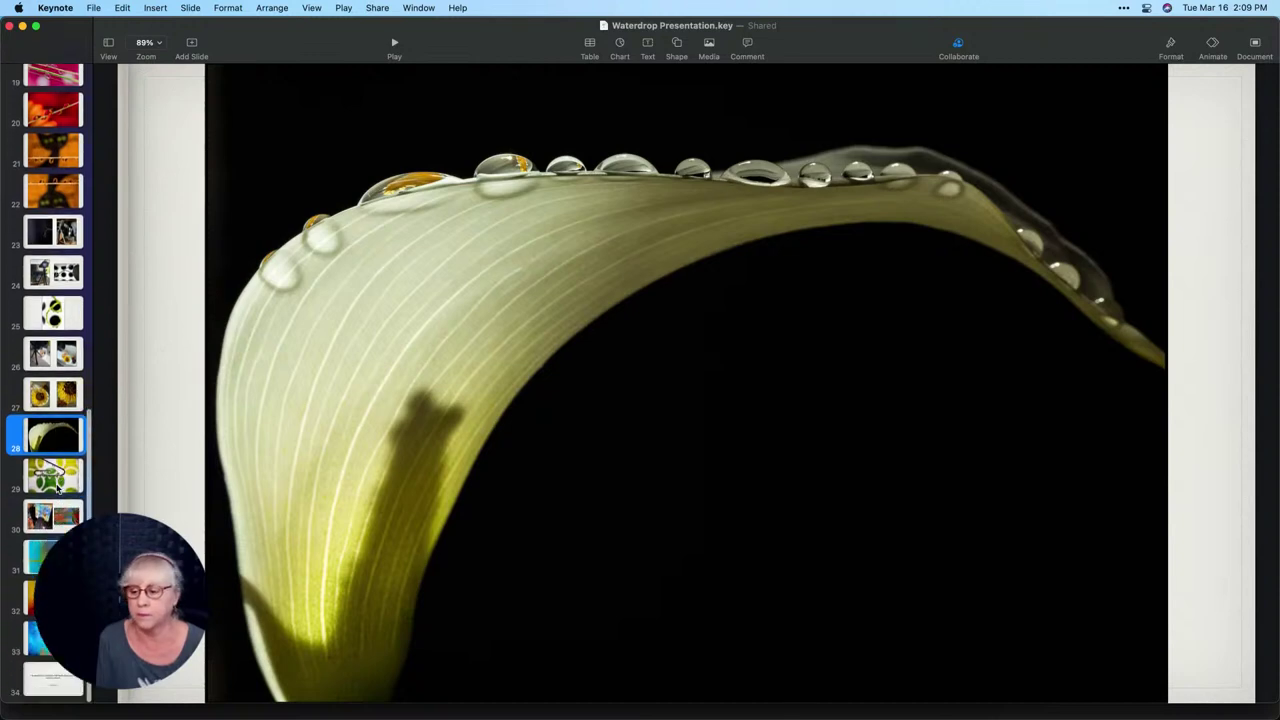
pyautogui.click(57, 487)
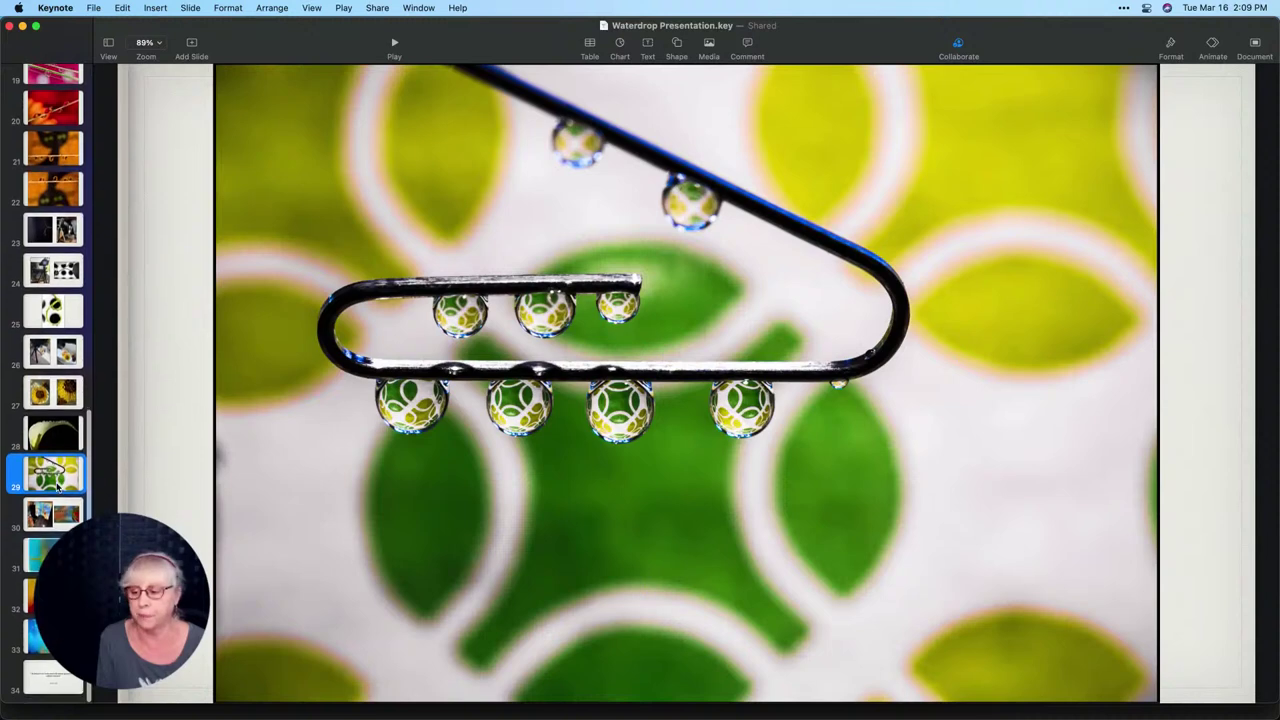
pyautogui.click(61, 531)
pyautogui.click(61, 531)
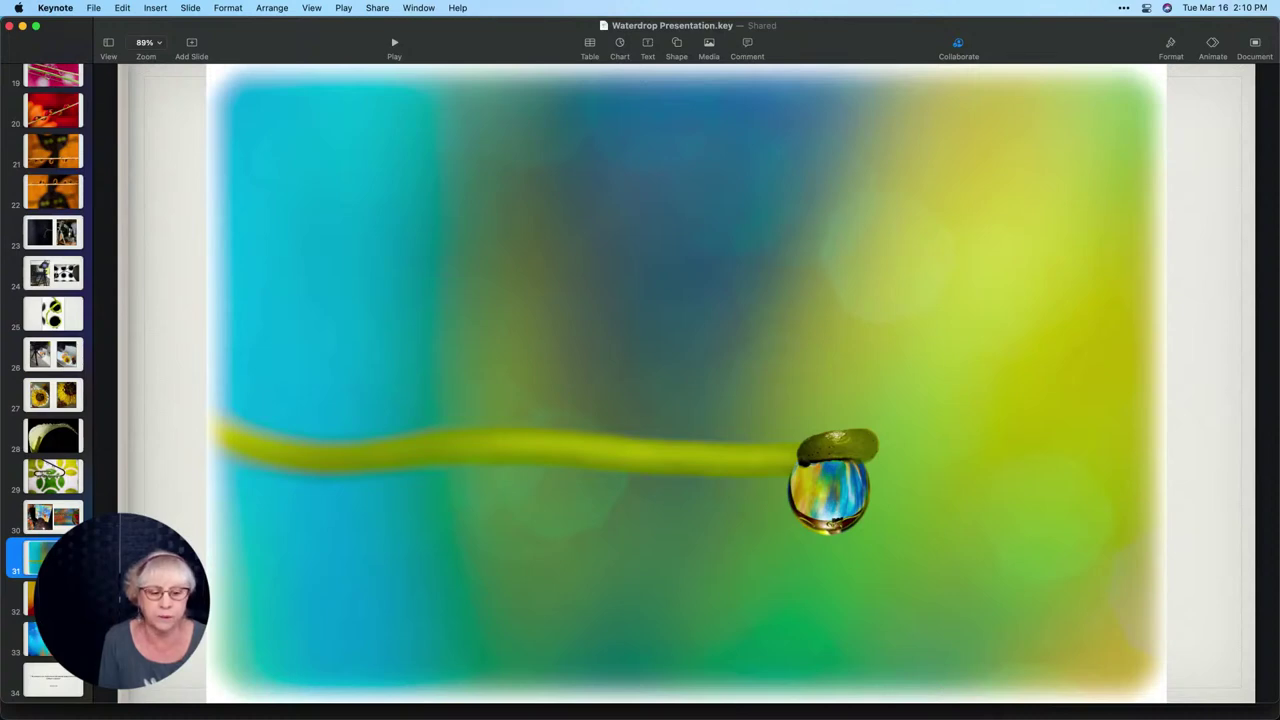
# - Advance through slides 32–34 to the photographer's quote, then switch to Luminar AI
pyautogui.click(30, 600)
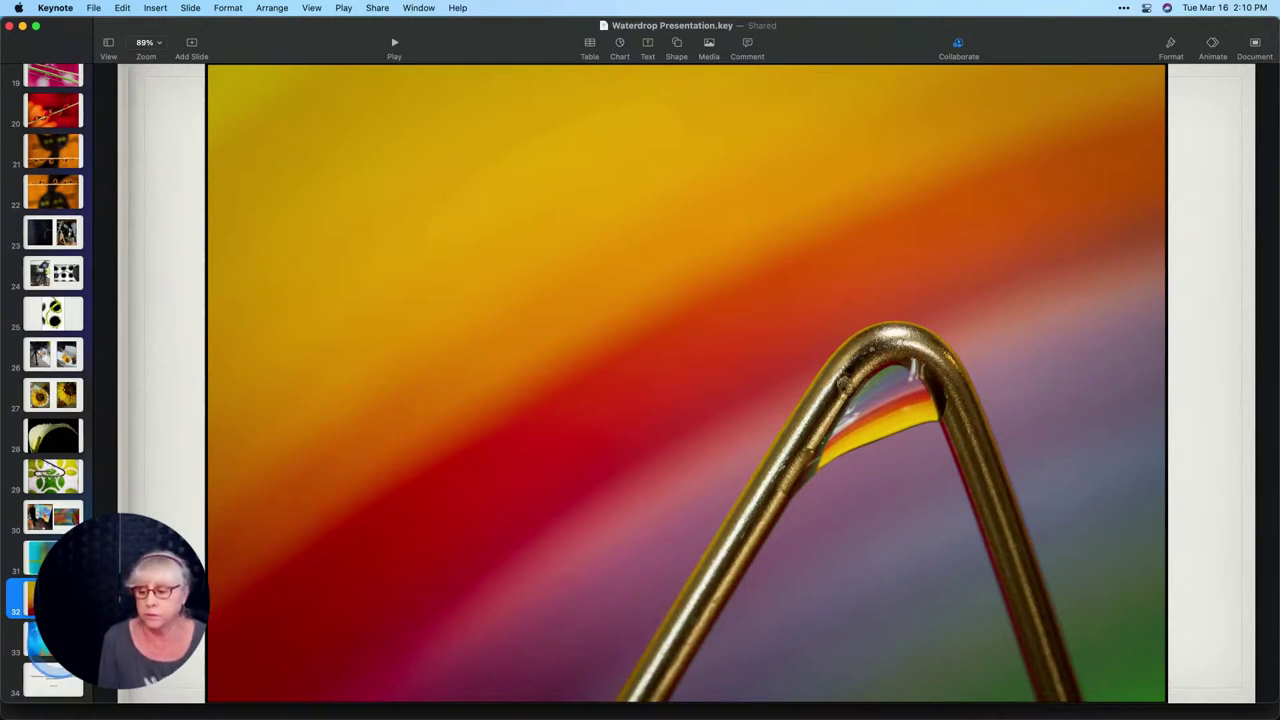
pyautogui.click(35, 640)
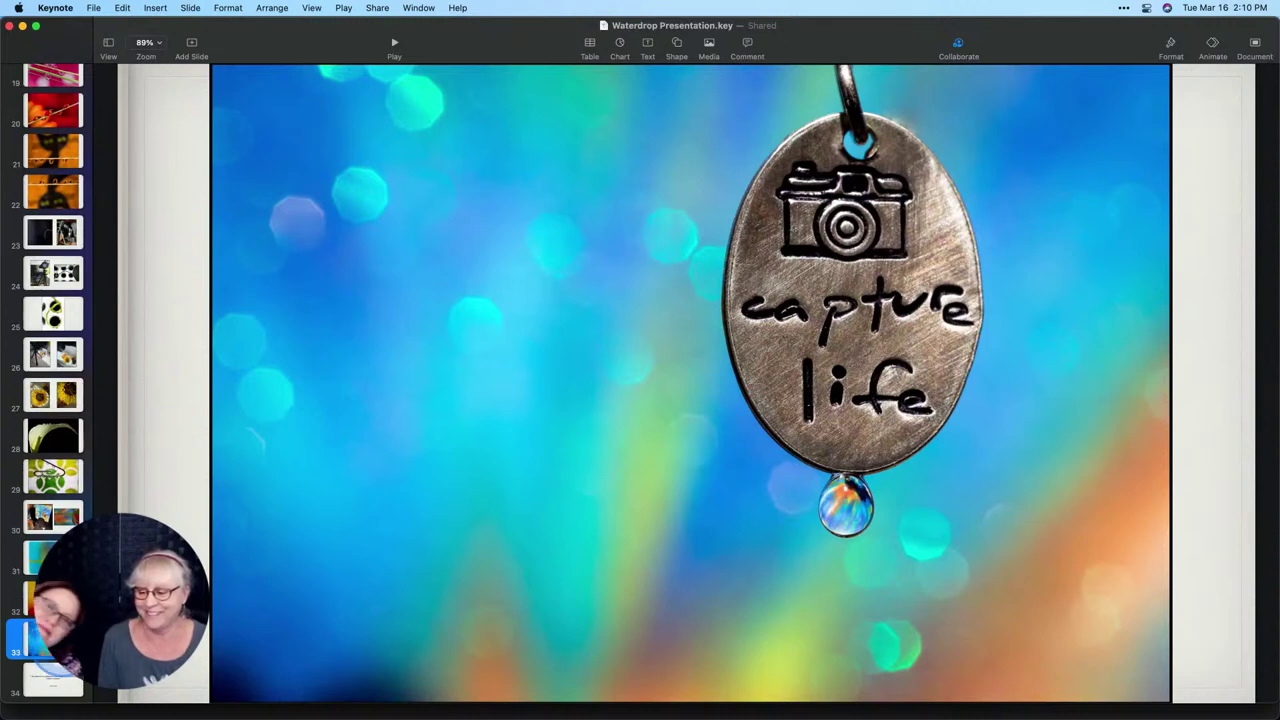
pyautogui.click(60, 682)
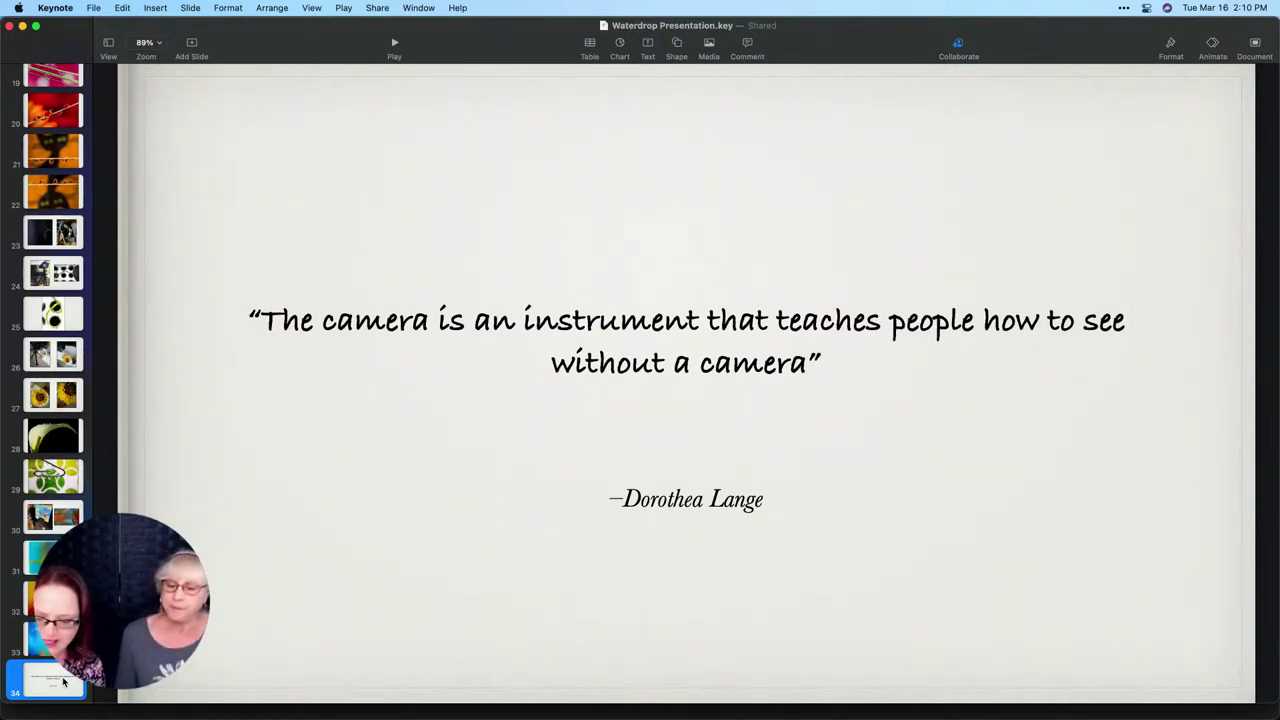
pyautogui.press('super+Tab')
pyautogui.press('super+Tab')
pyautogui.press('super+Tab')
pyautogui.press('super+Tab')
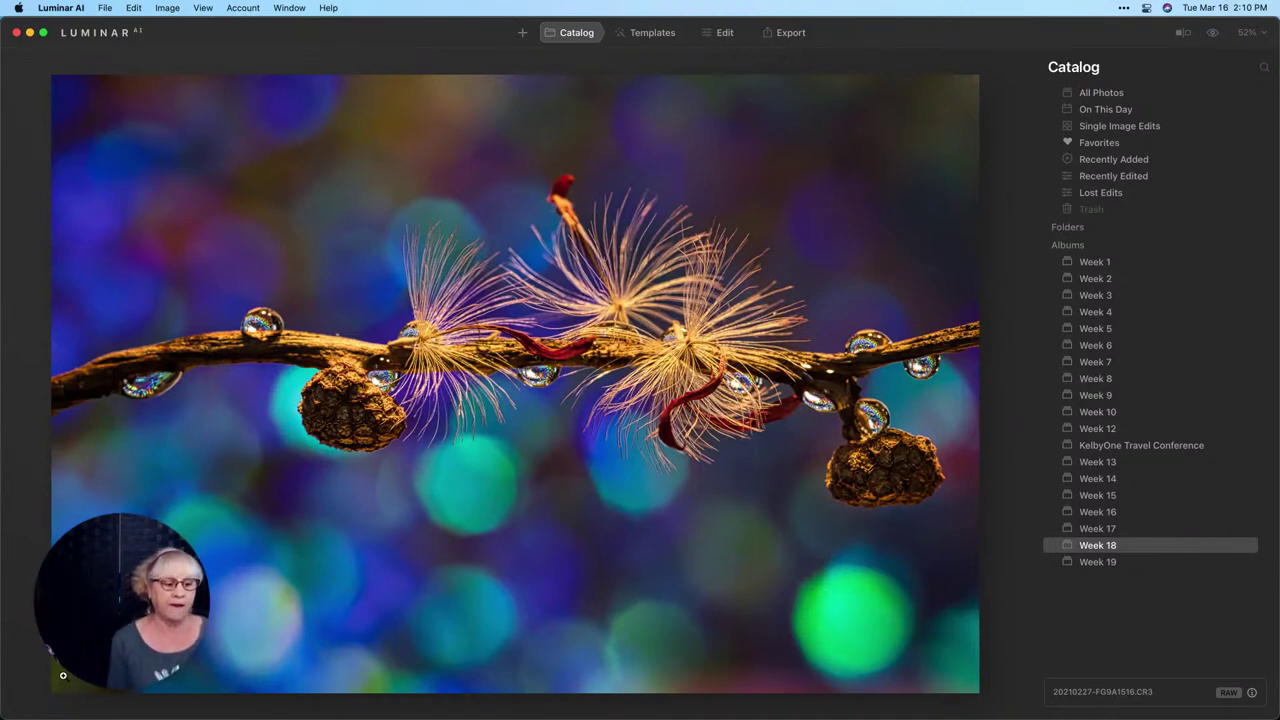
# - Revert the seed-pod water-drop photo to its original state via Adjustments > Revert to Original
pyautogui.click(586, 509)
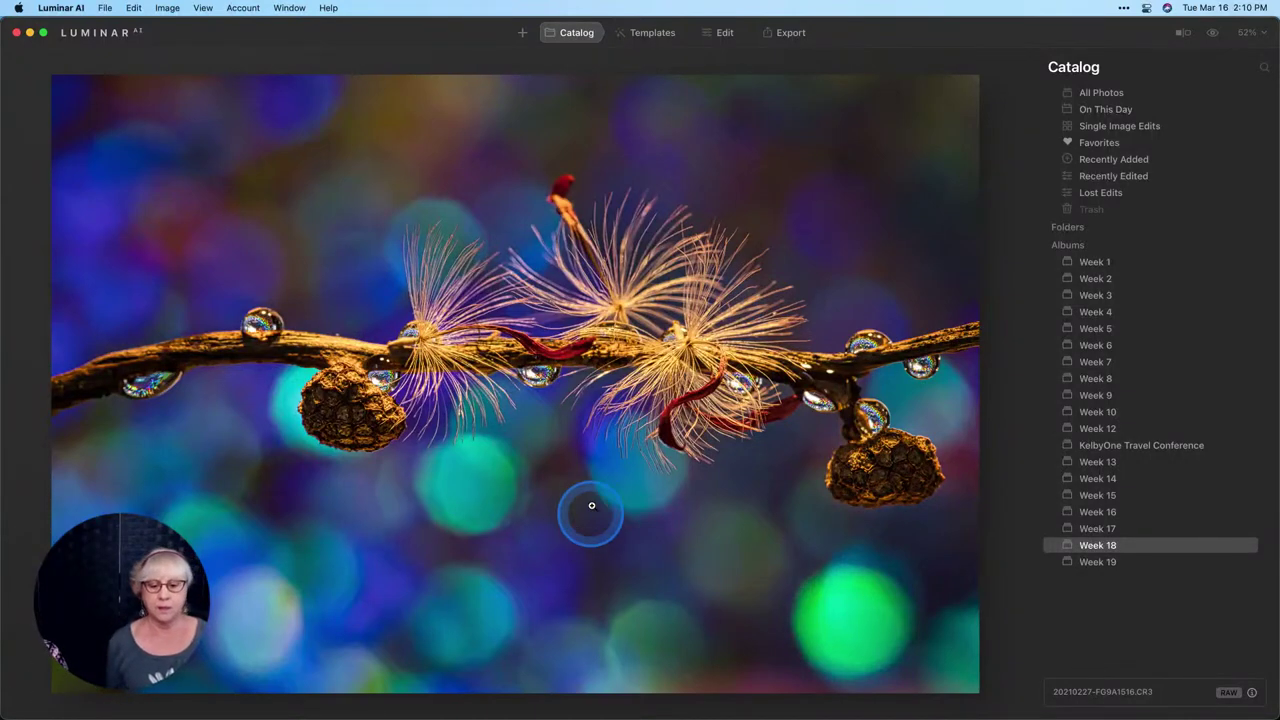
pyautogui.click(600, 463)
pyautogui.rightClick(600, 463)
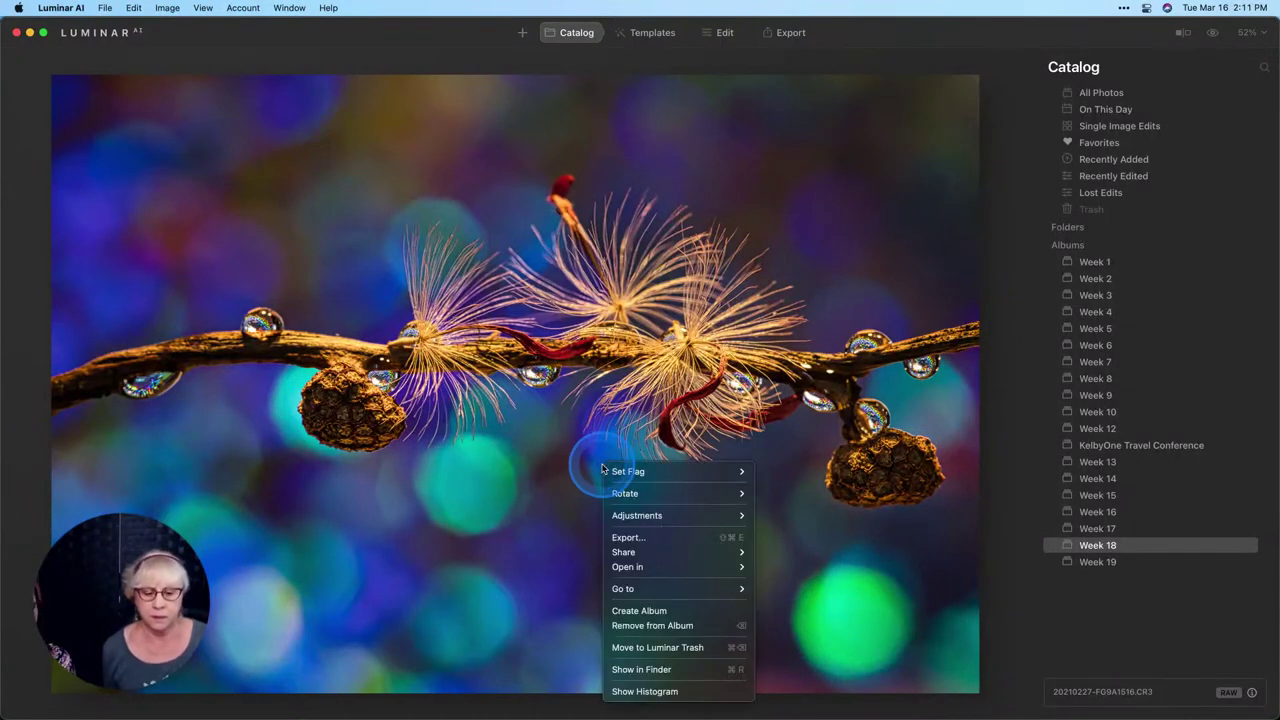
pyautogui.moveTo(673, 522)
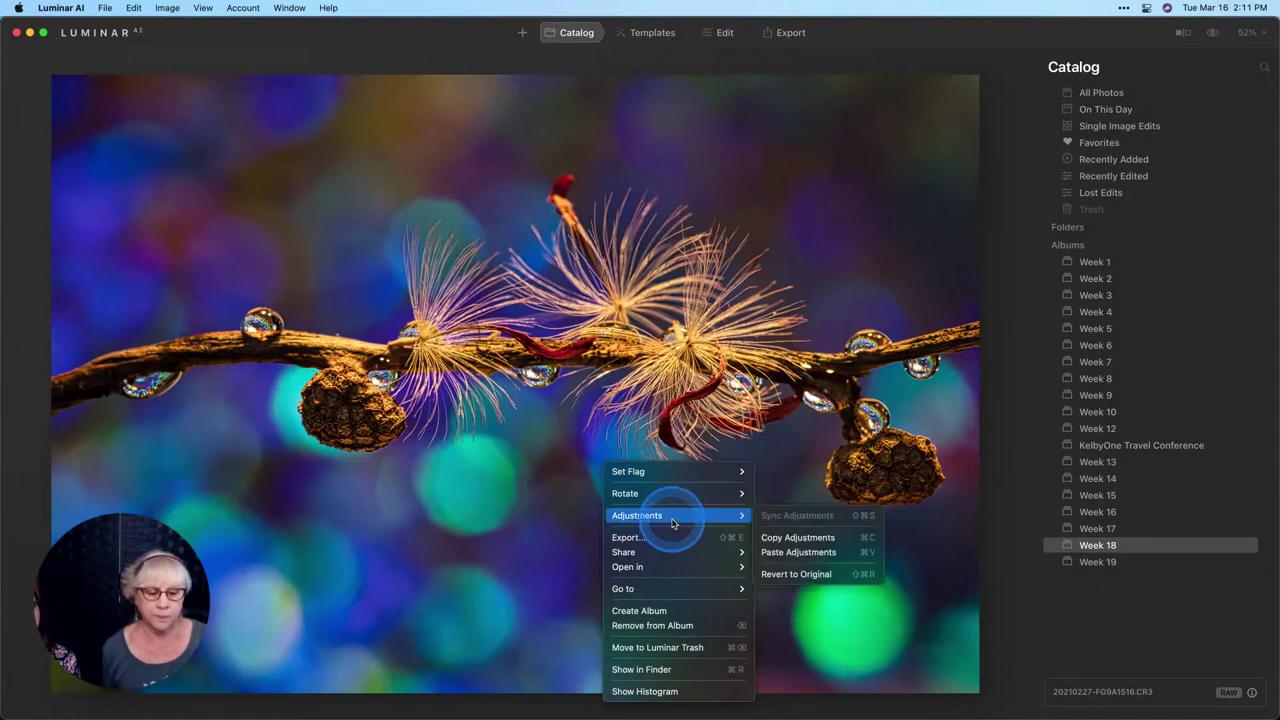
pyautogui.click(813, 576)
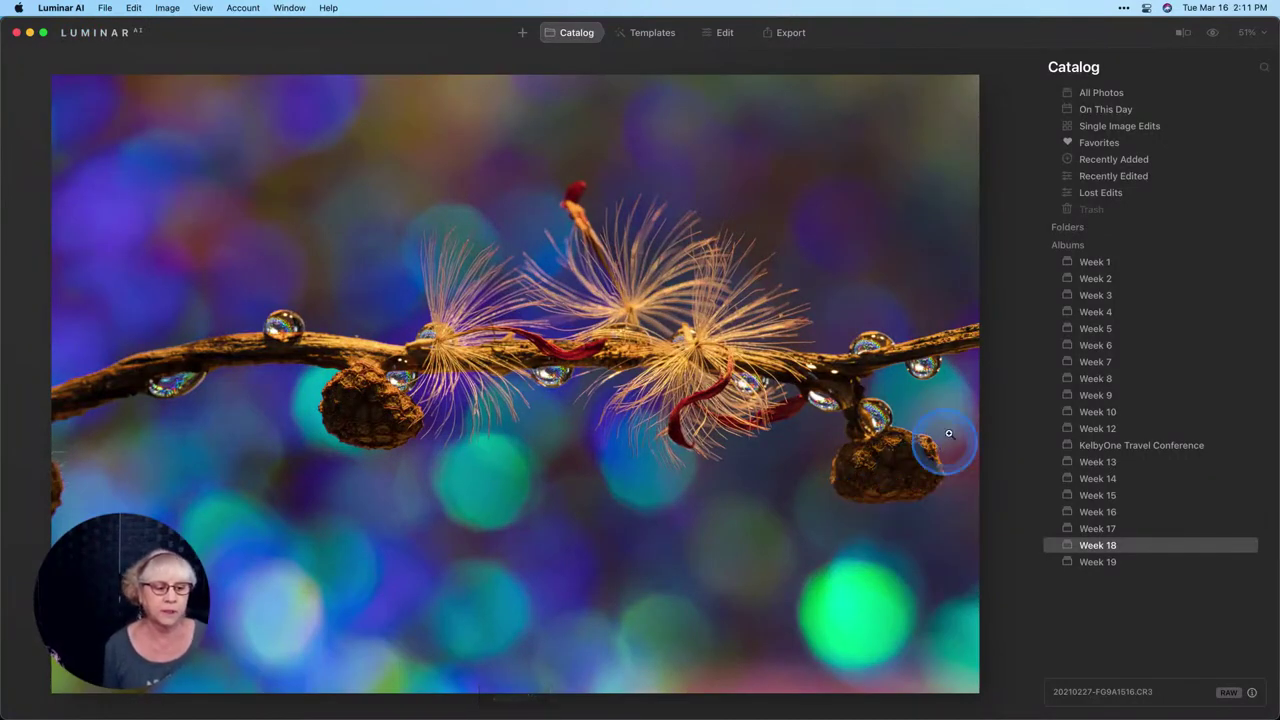
# - Open the photo in Edit and crop it to a 16:9 ratio, adjusting the left edge
pyautogui.moveTo(662, 7)
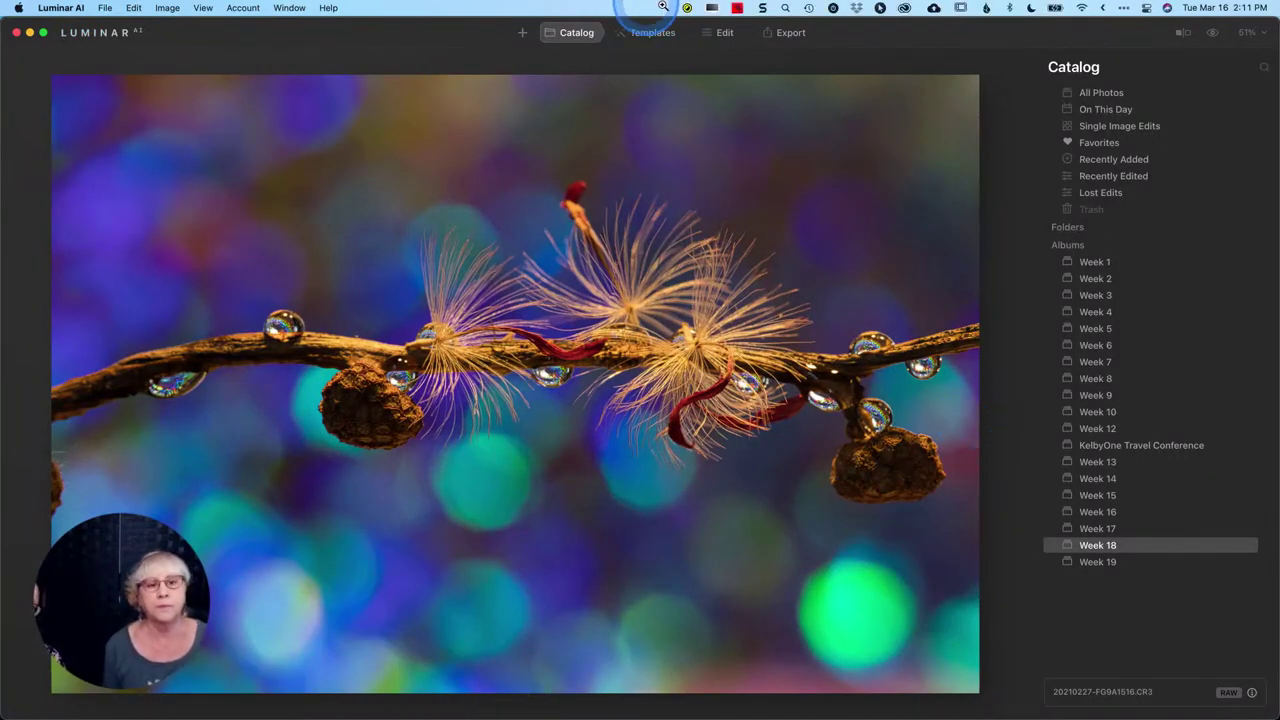
pyautogui.click(725, 33)
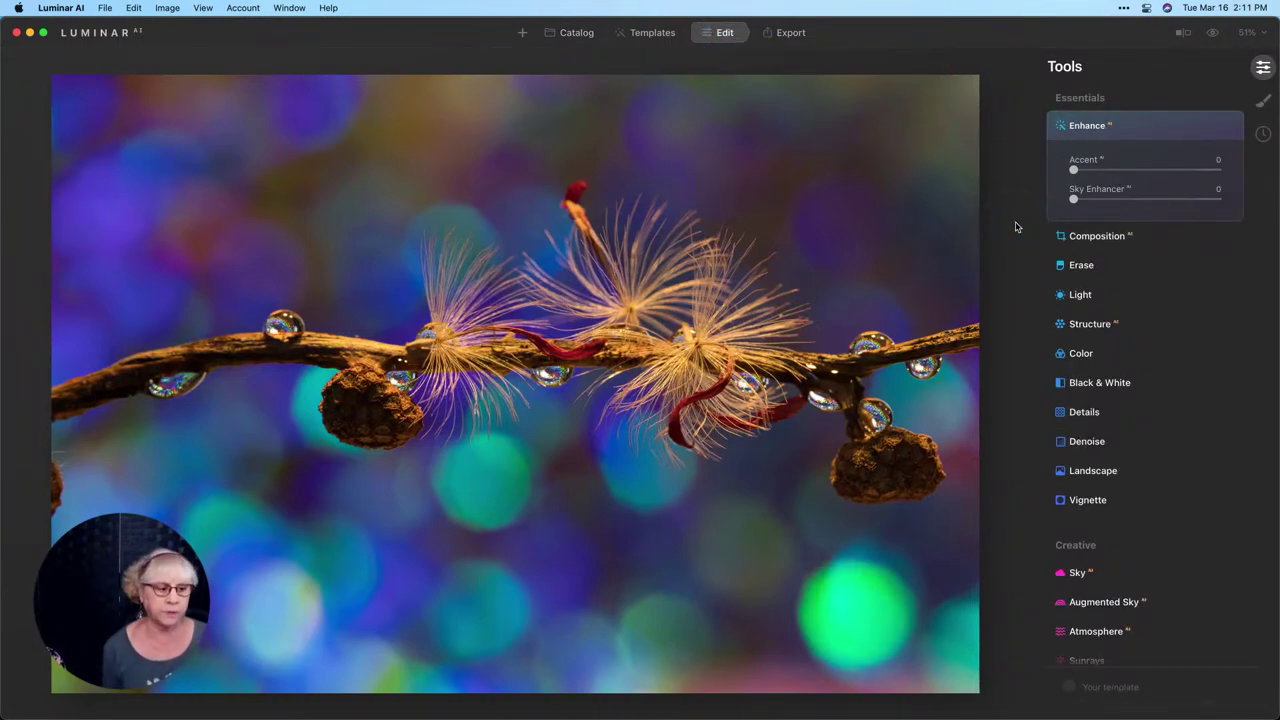
pyautogui.click(1096, 238)
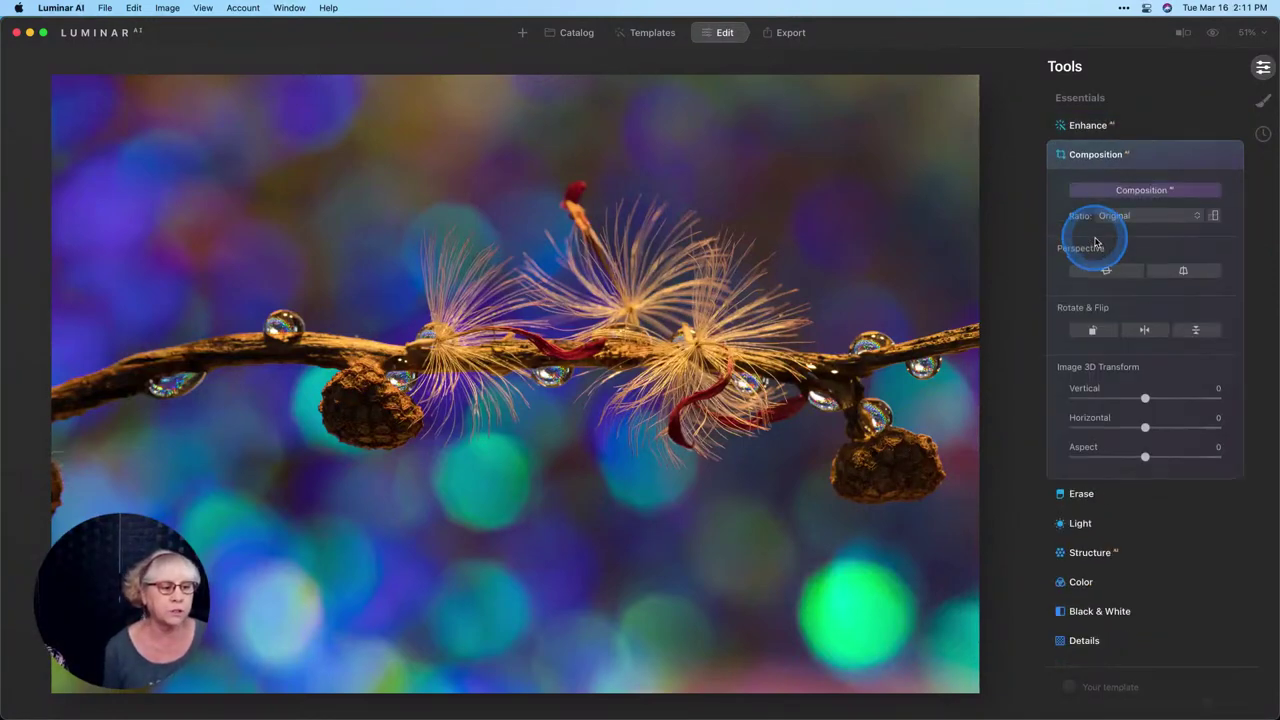
pyautogui.click(1168, 216)
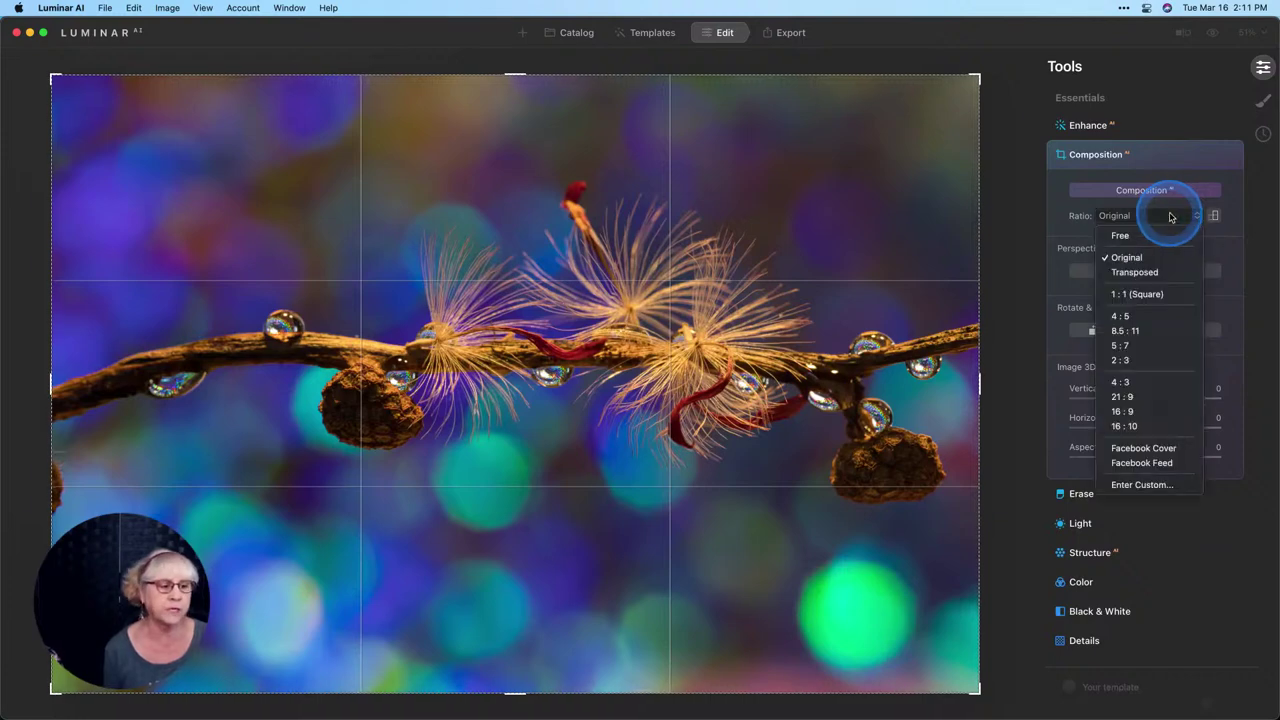
pyautogui.click(1136, 412)
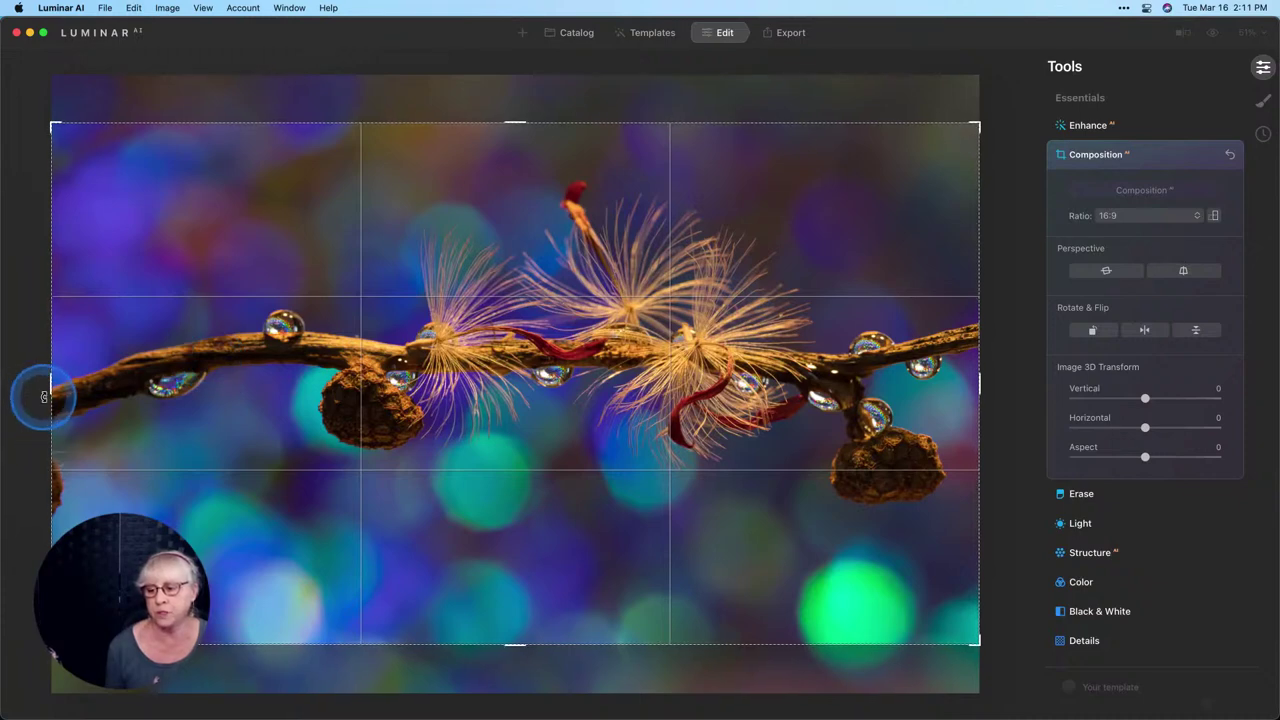
pyautogui.moveTo(49, 386); pyautogui.dragTo(58, 386)
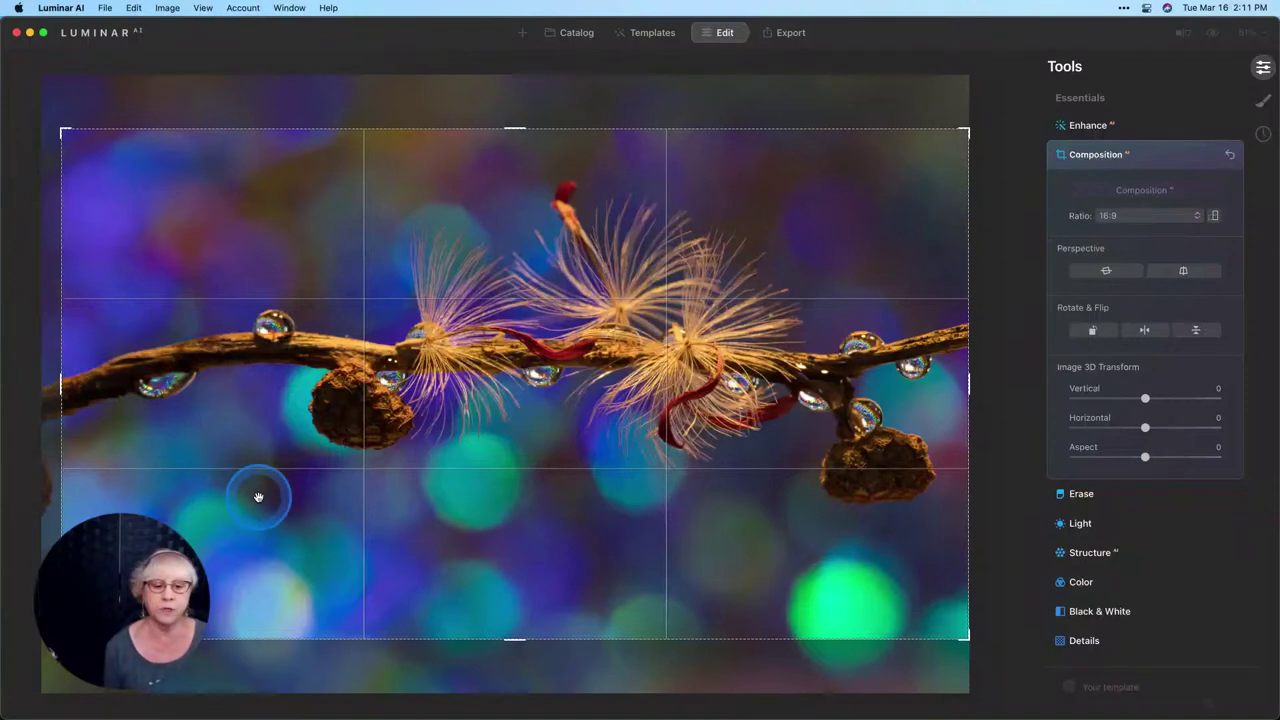
pyautogui.click(1208, 266)
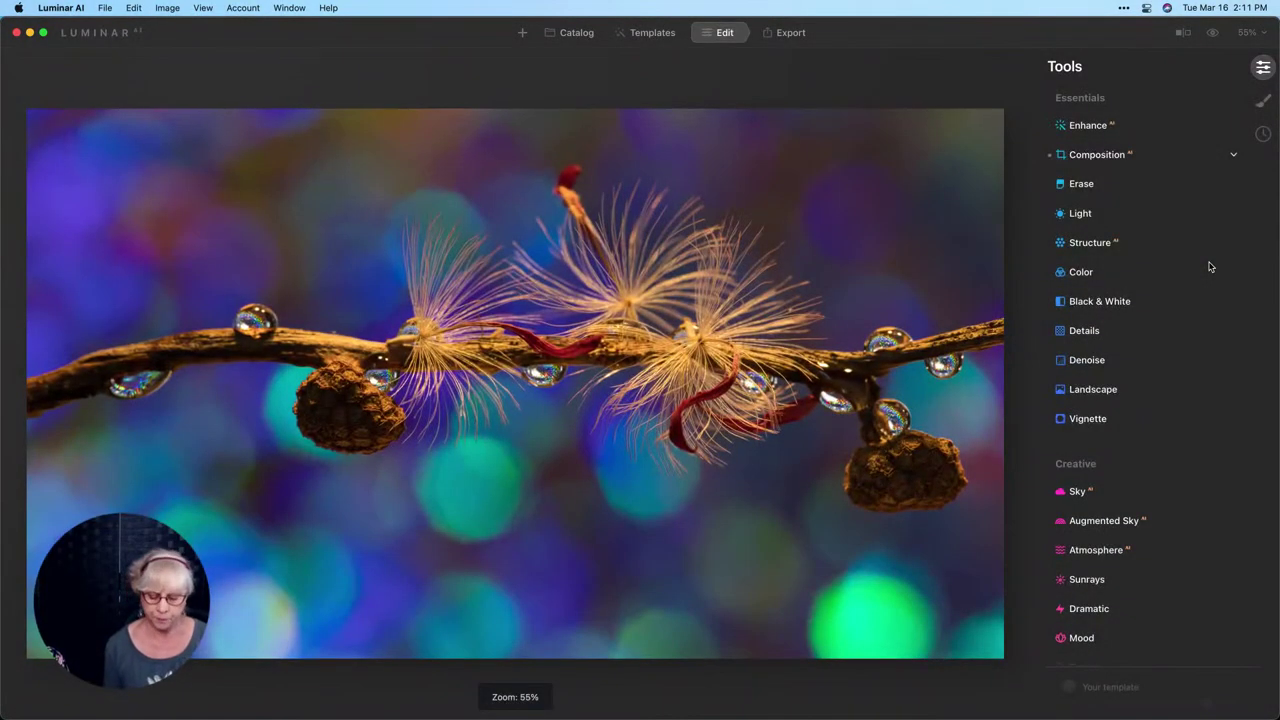
pyautogui.click(1149, 307)
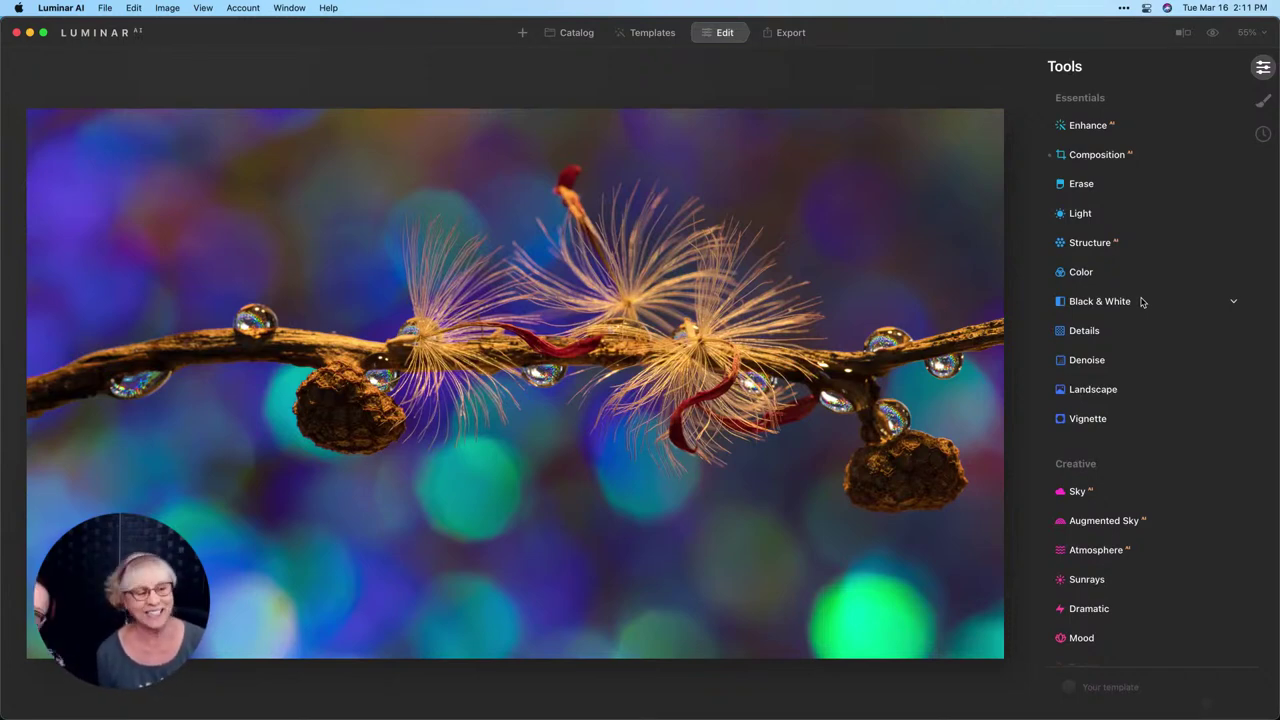
pyautogui.click(1139, 300)
# - Raise the Enhance tool's Accent slider to 31
pyautogui.click(1166, 267)
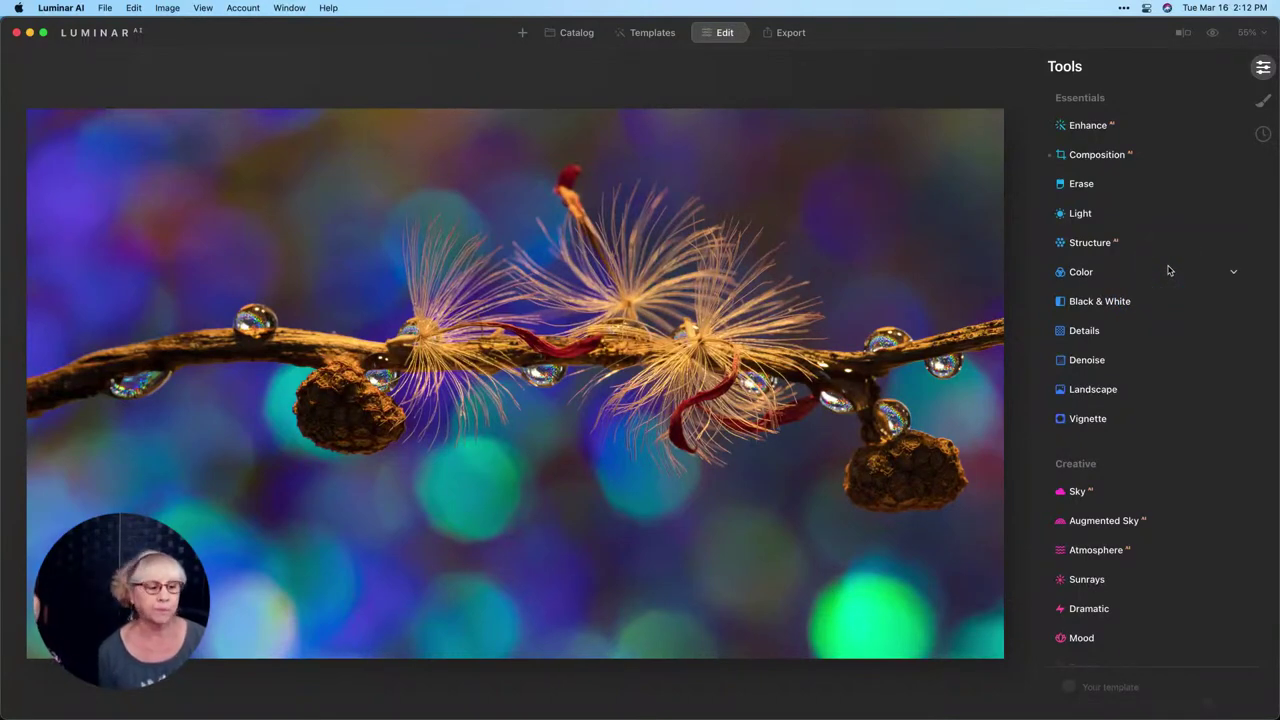
pyautogui.click(1169, 269)
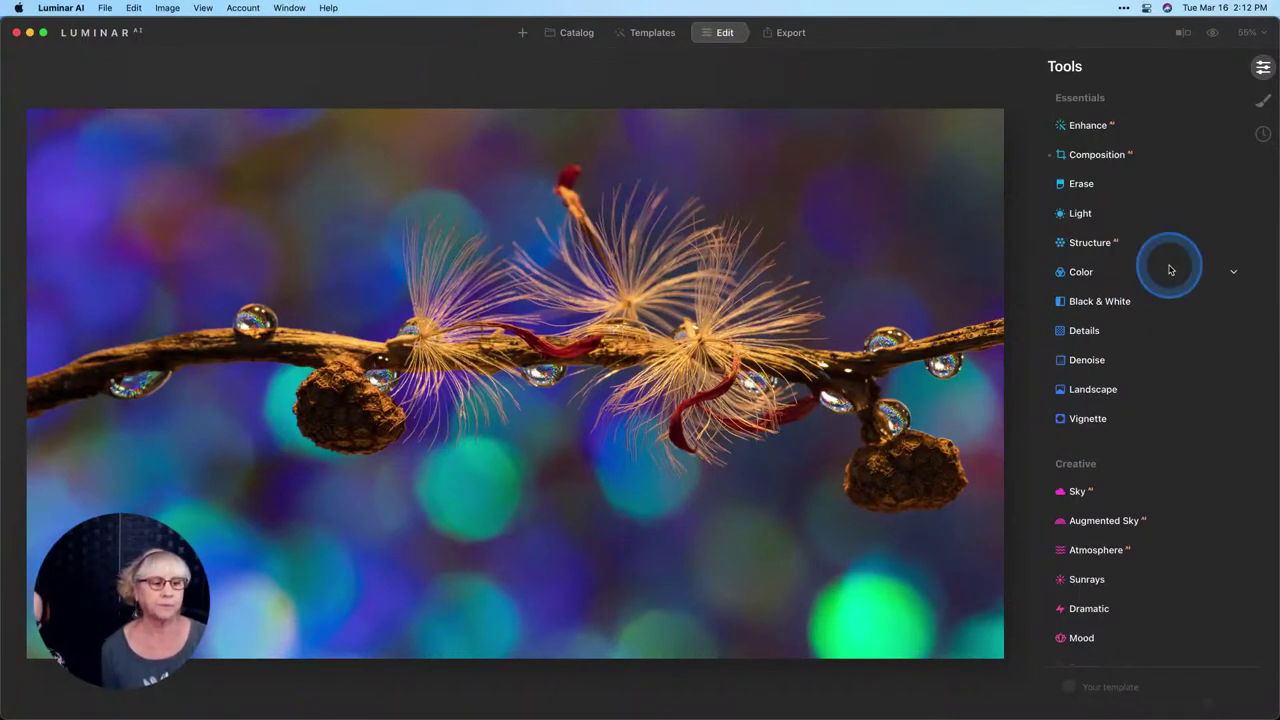
pyautogui.click(1089, 129)
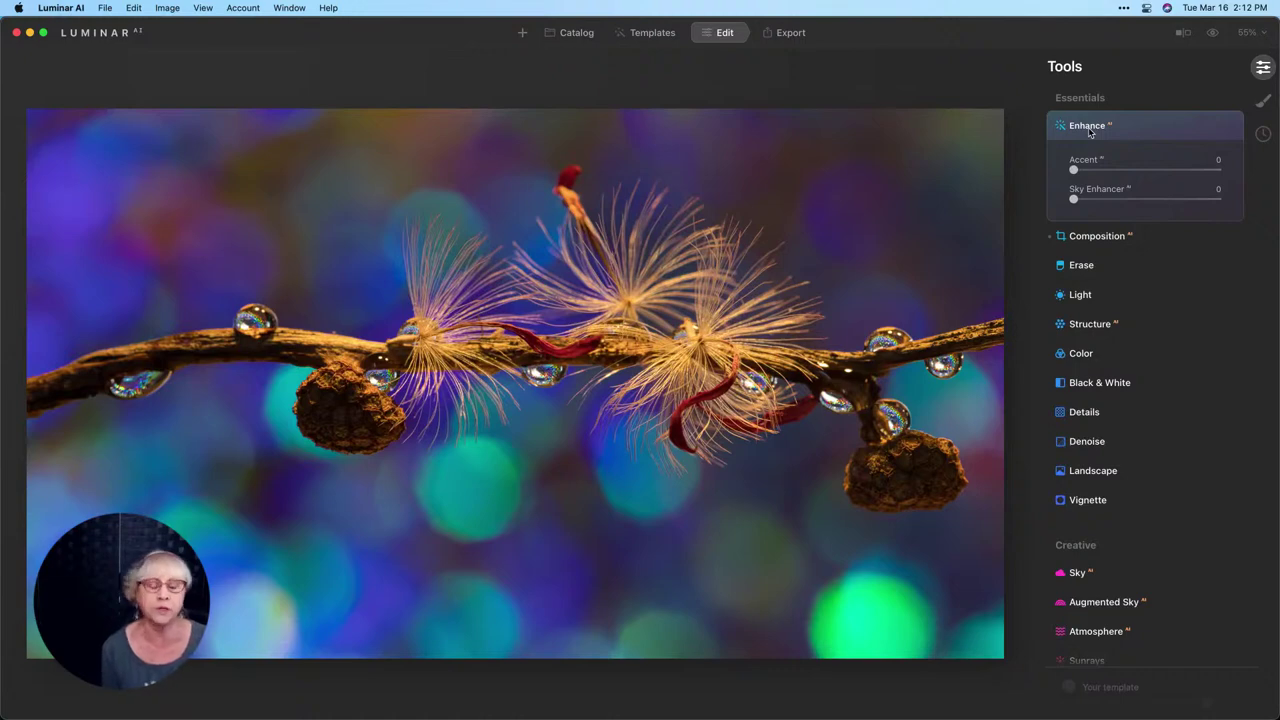
pyautogui.click(1073, 169)
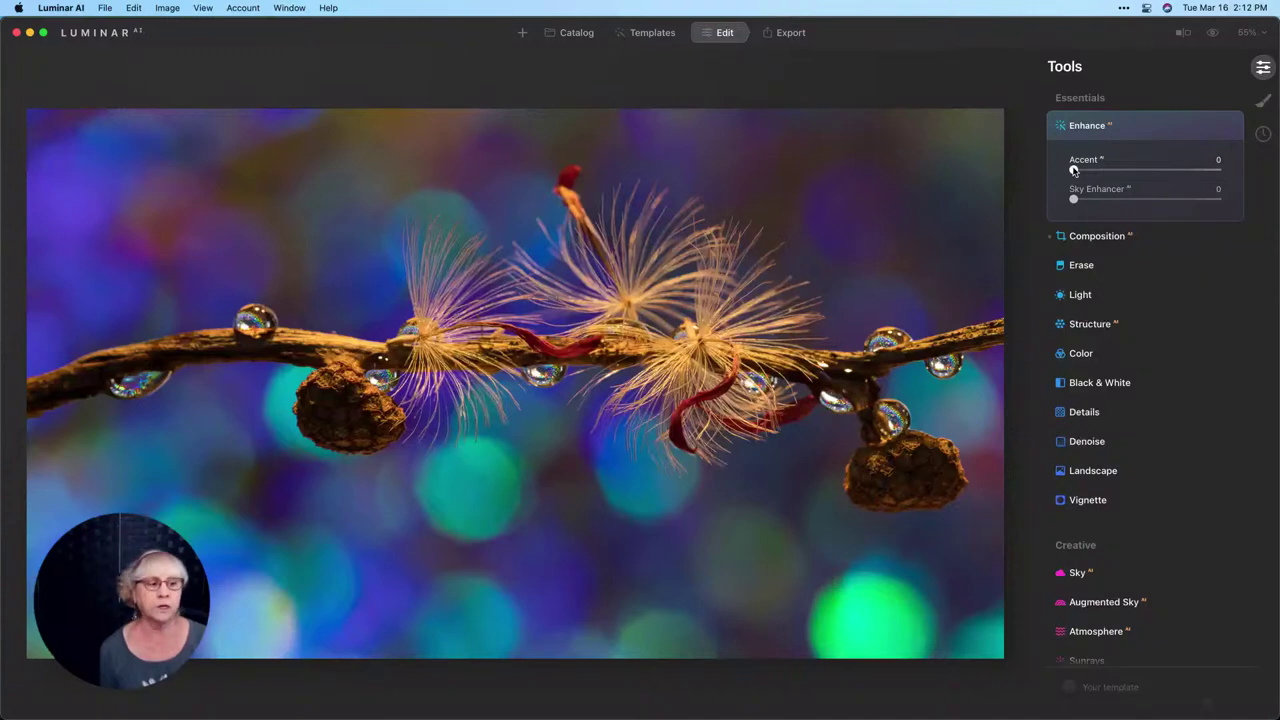
pyautogui.moveTo(1073, 169); pyautogui.dragTo(1122, 172)
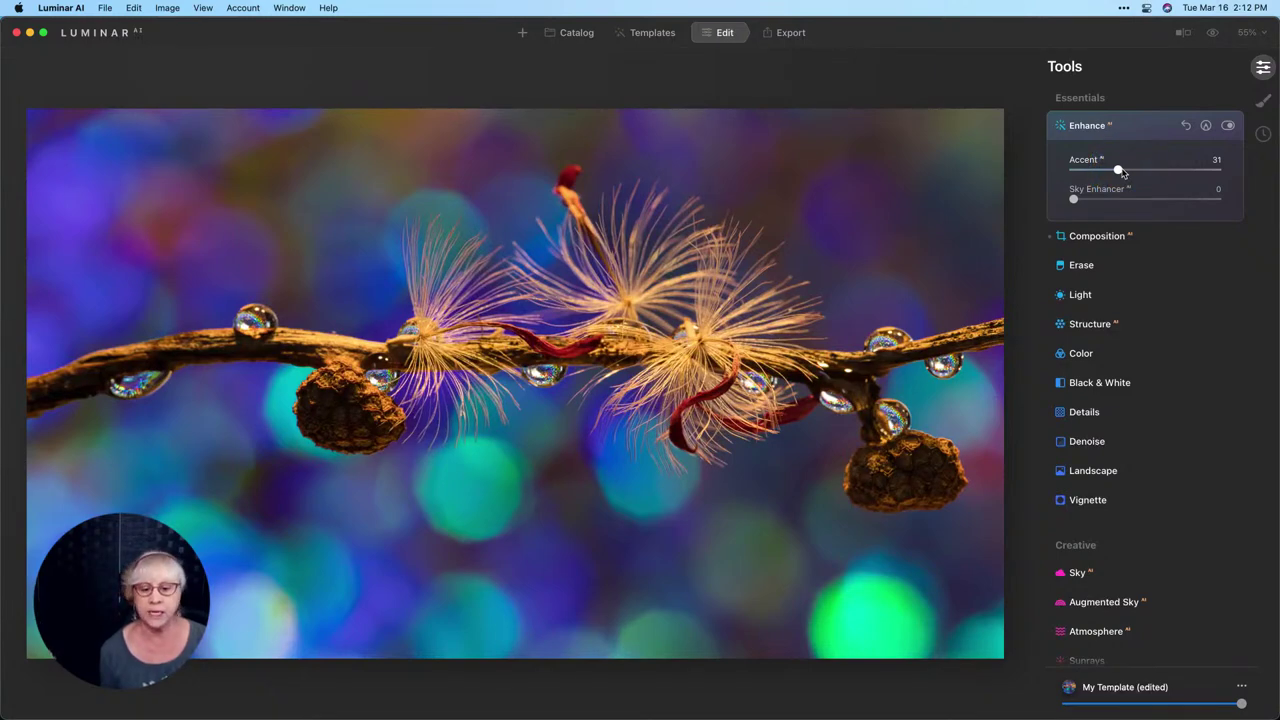
# - In Details, set Small Details 13, Medium Details 23 and Large Details 8
pyautogui.click(1095, 417)
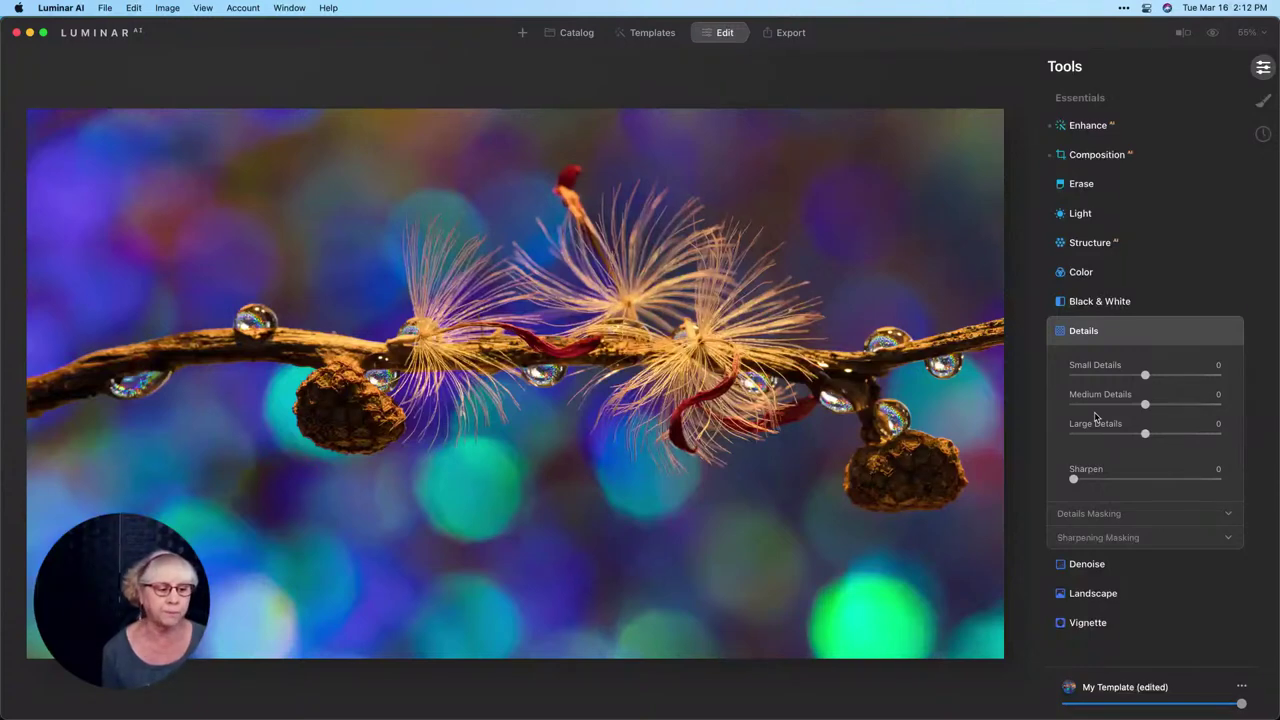
pyautogui.click(1145, 374)
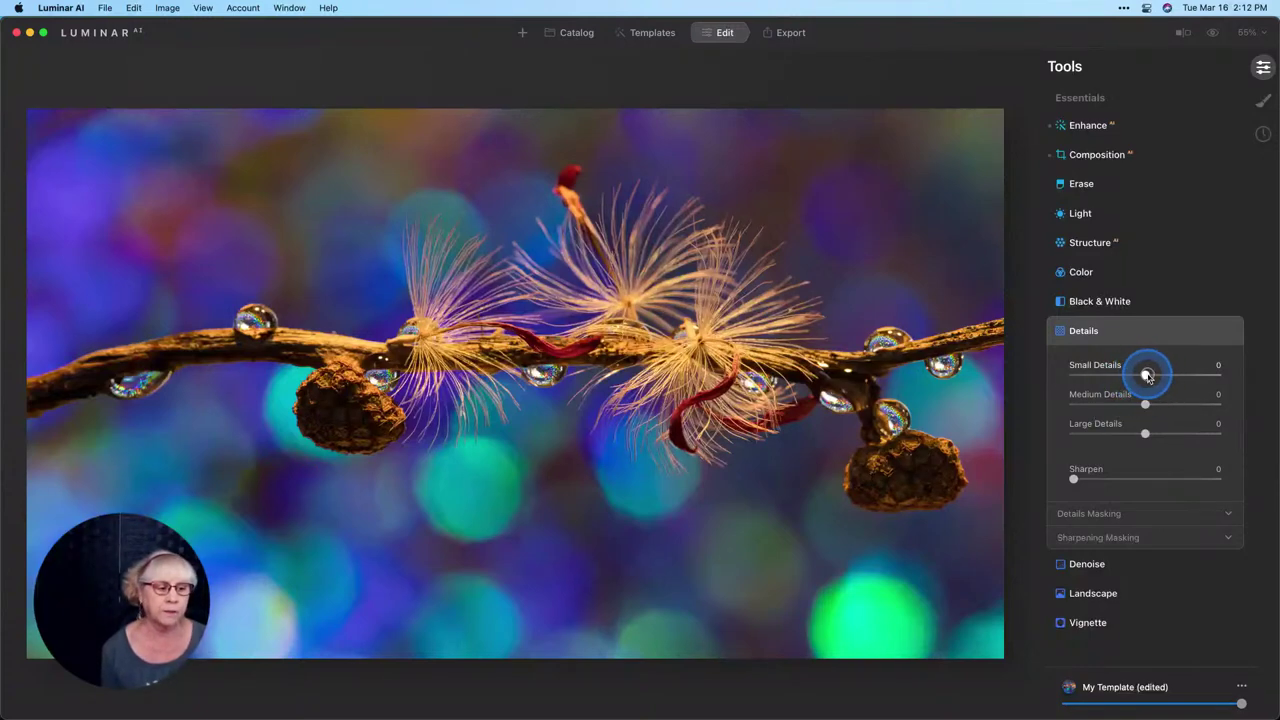
pyautogui.moveTo(1147, 376); pyautogui.dragTo(1167, 406)
pyautogui.click(1145, 404)
pyautogui.moveTo(1145, 433); pyautogui.dragTo(1151, 431)
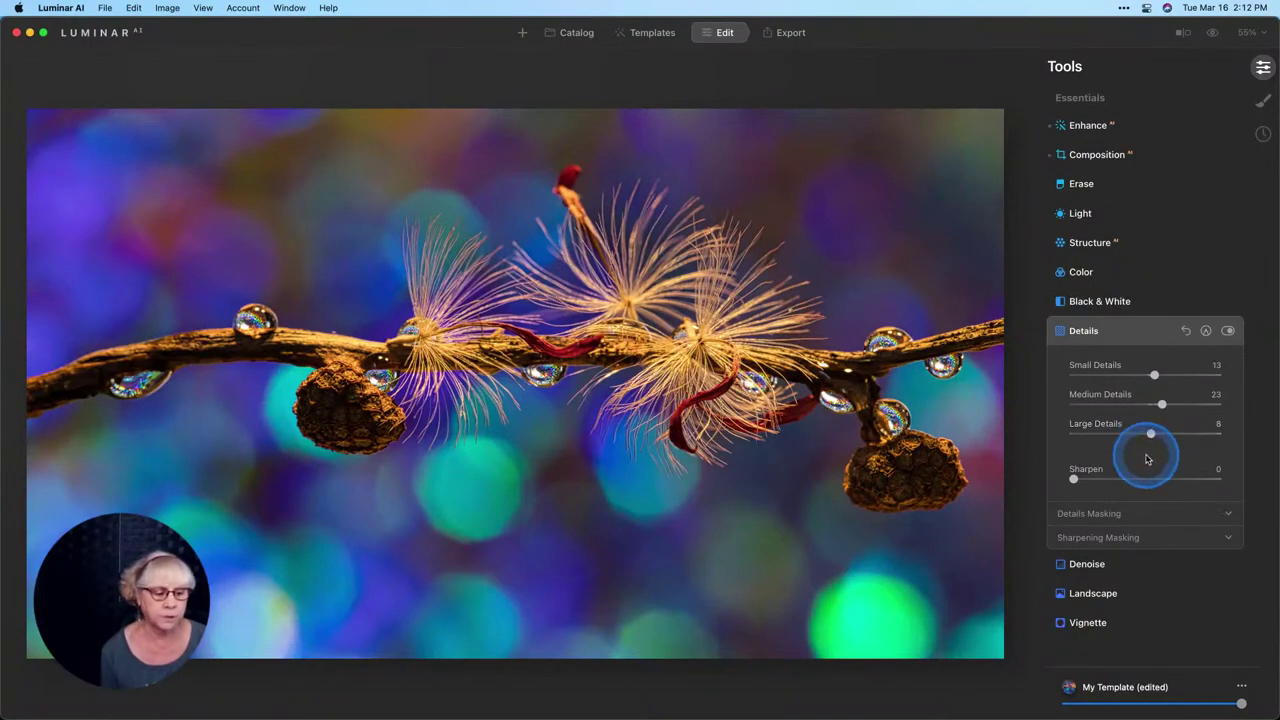
pyautogui.scroll(-1, 1147, 459)
pyautogui.scroll(-5, 1147, 459)
pyautogui.scroll(6, 1147, 459)
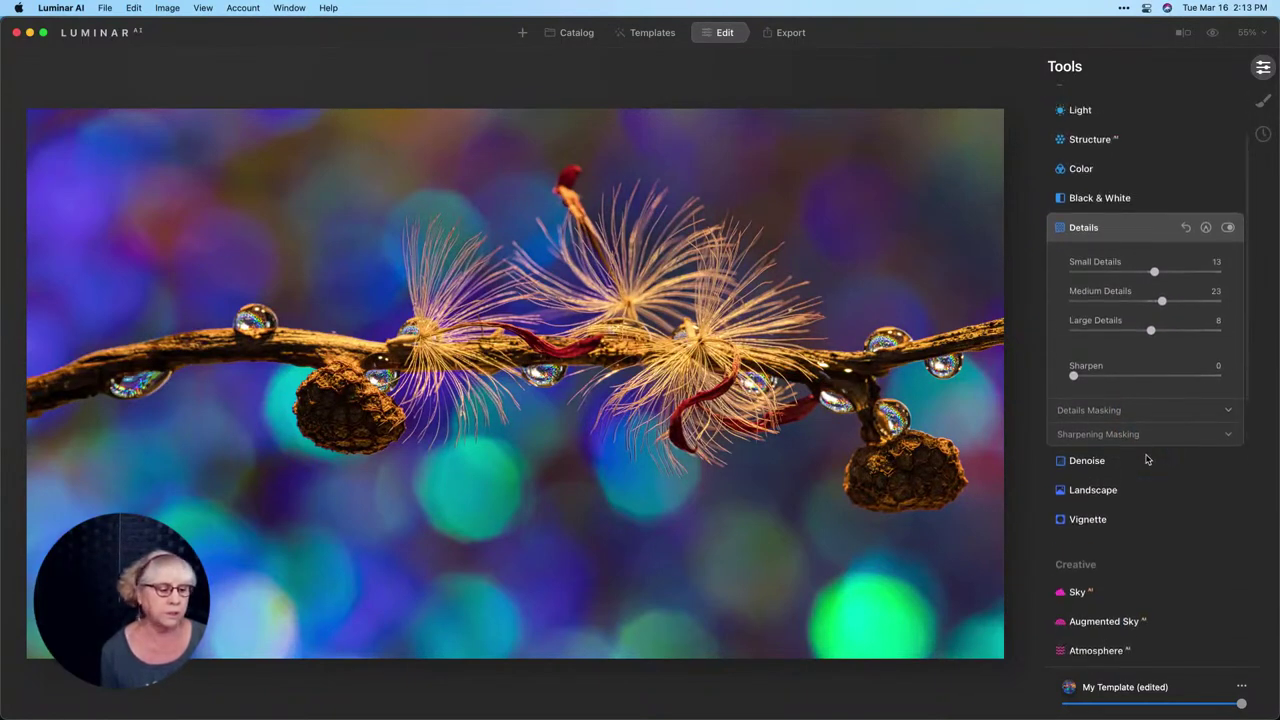
pyautogui.scroll(-1, 1147, 459)
pyautogui.click(1150, 432)
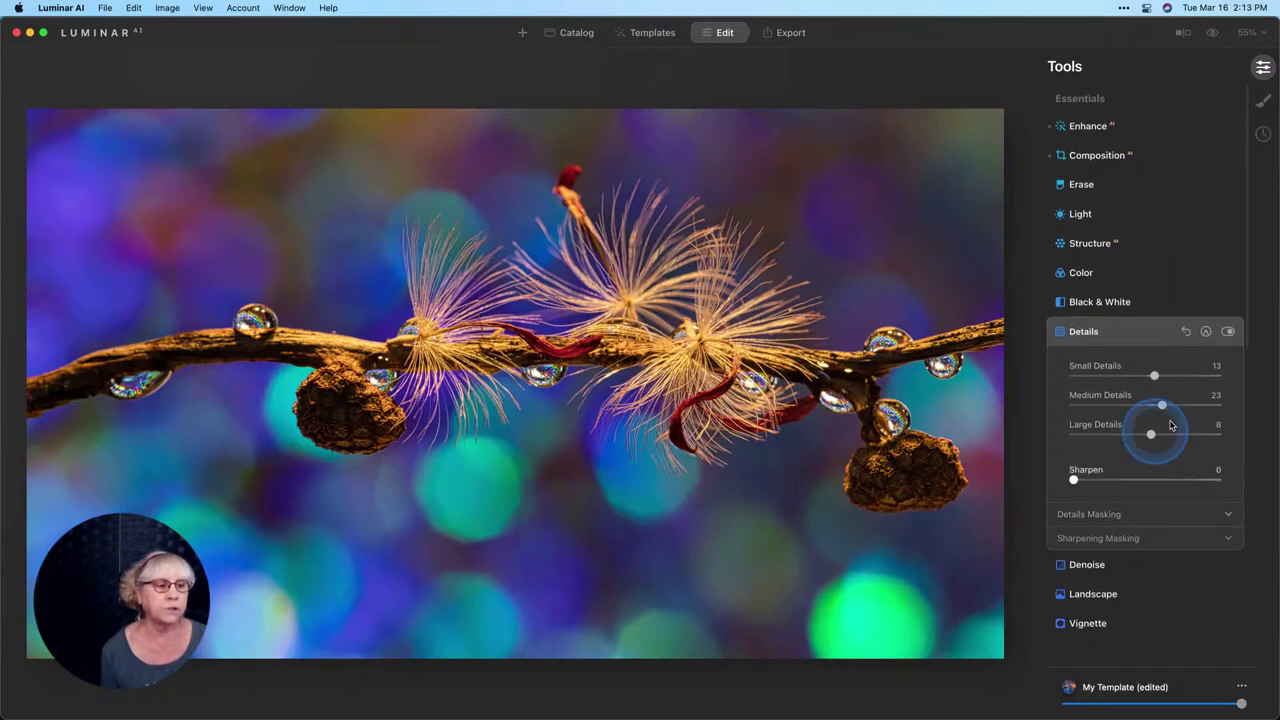
# - Add a Basic Local Masking layer with a paint mask
pyautogui.click(1231, 203)
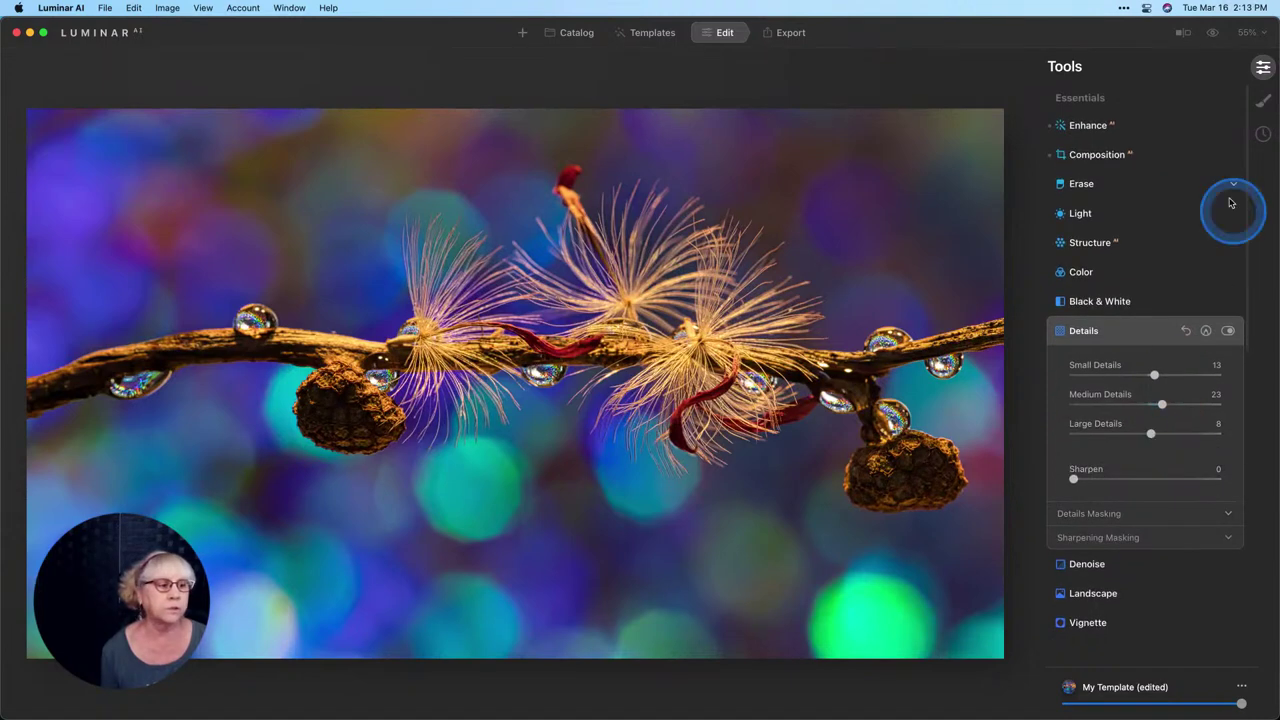
pyautogui.click(1264, 101)
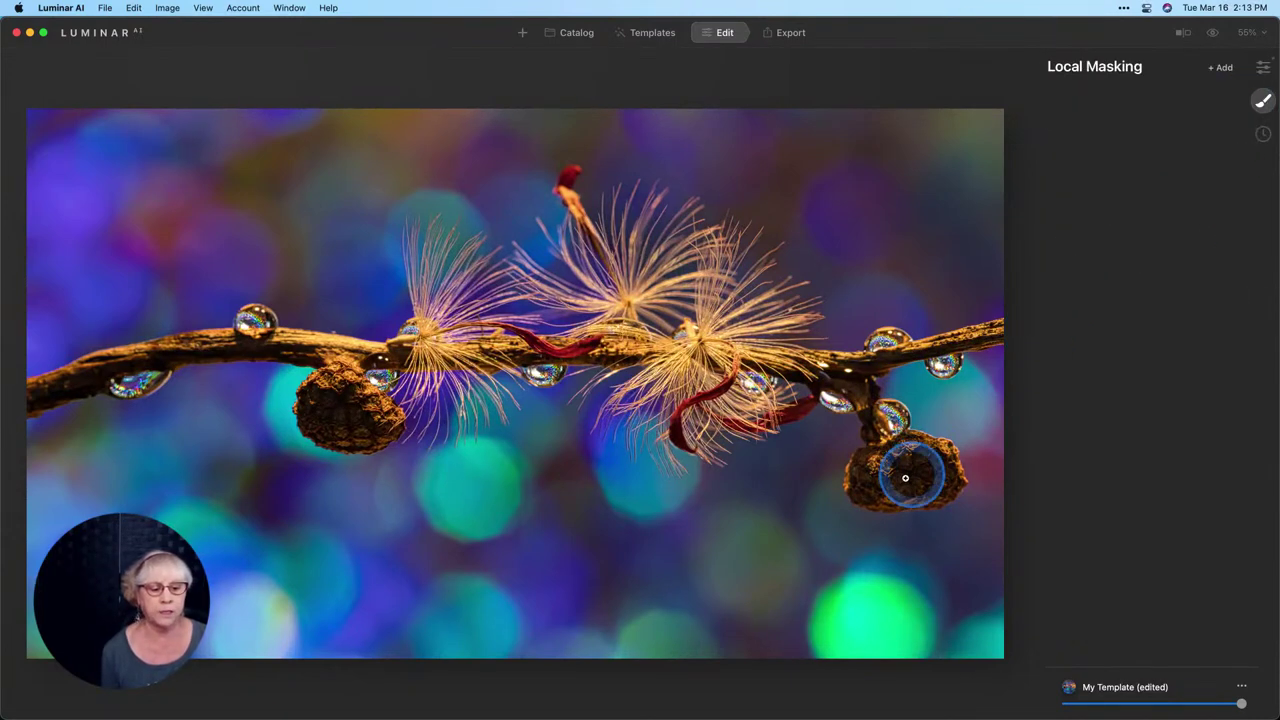
pyautogui.click(1224, 70)
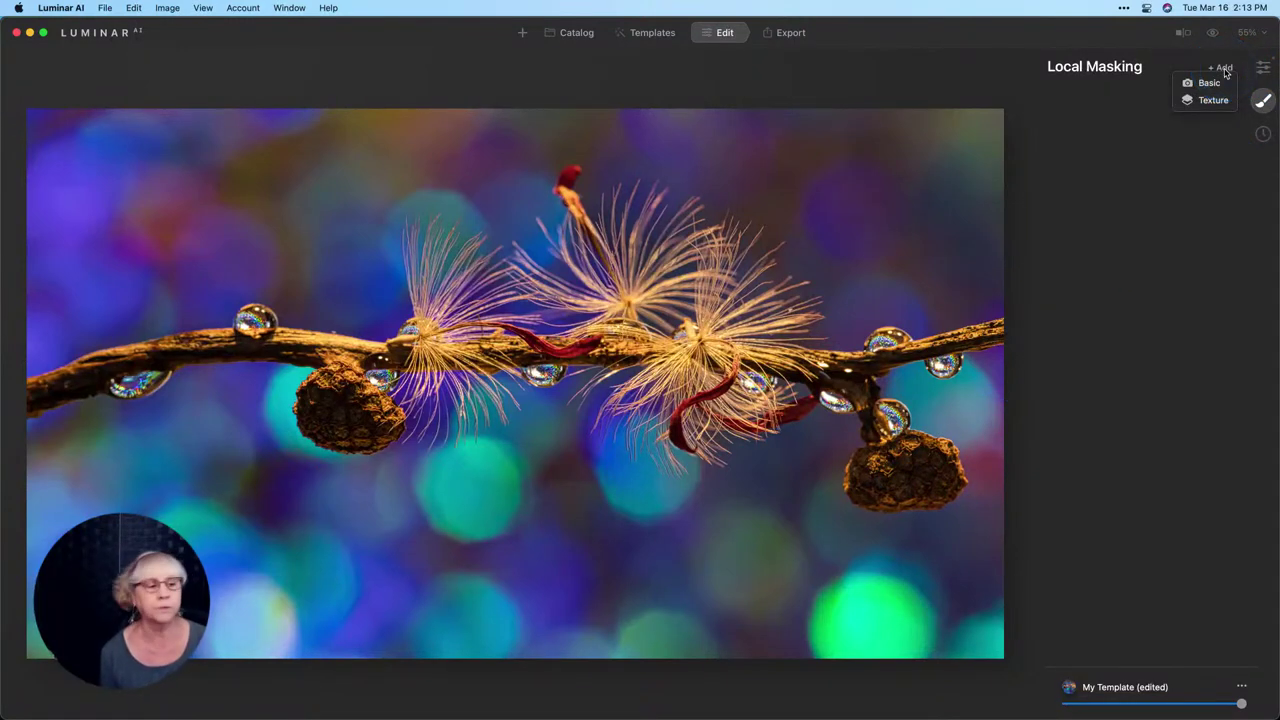
pyautogui.click(1208, 85)
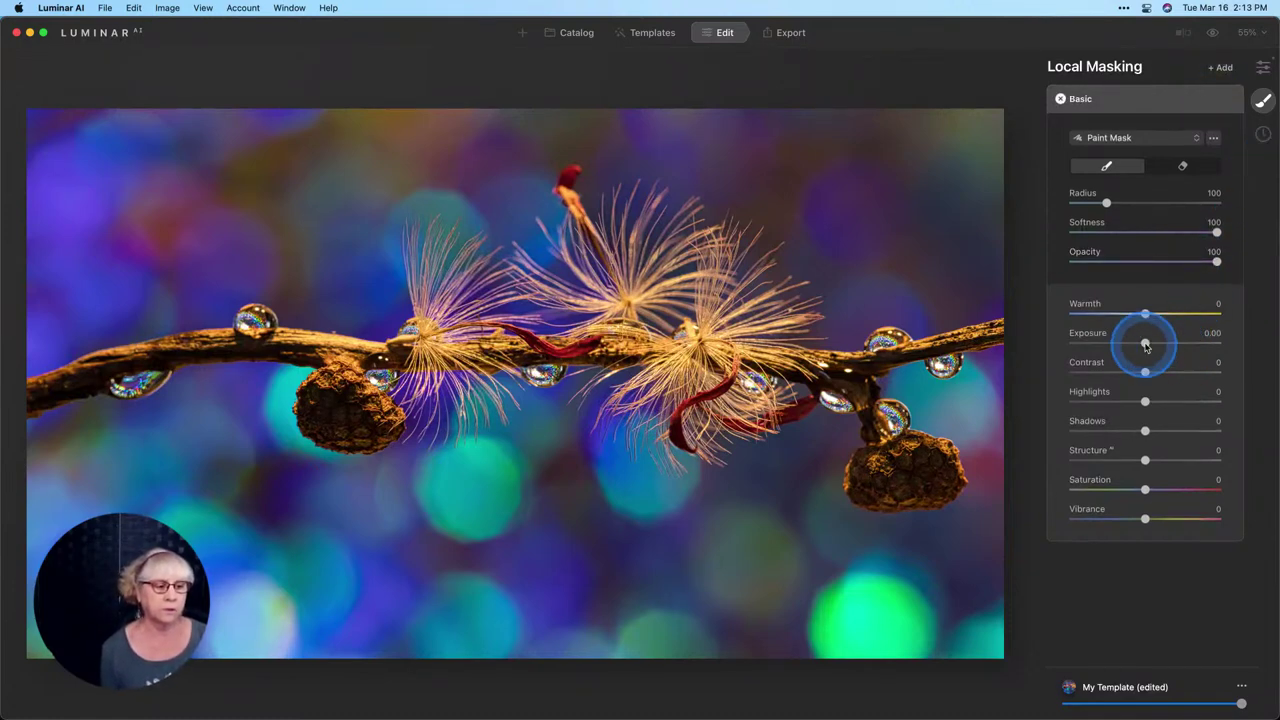
# - Paint the mask over both seed-pod clusters with Exposure 0.59 and Structure 16
pyautogui.moveTo(1146, 345); pyautogui.dragTo(1156, 343)
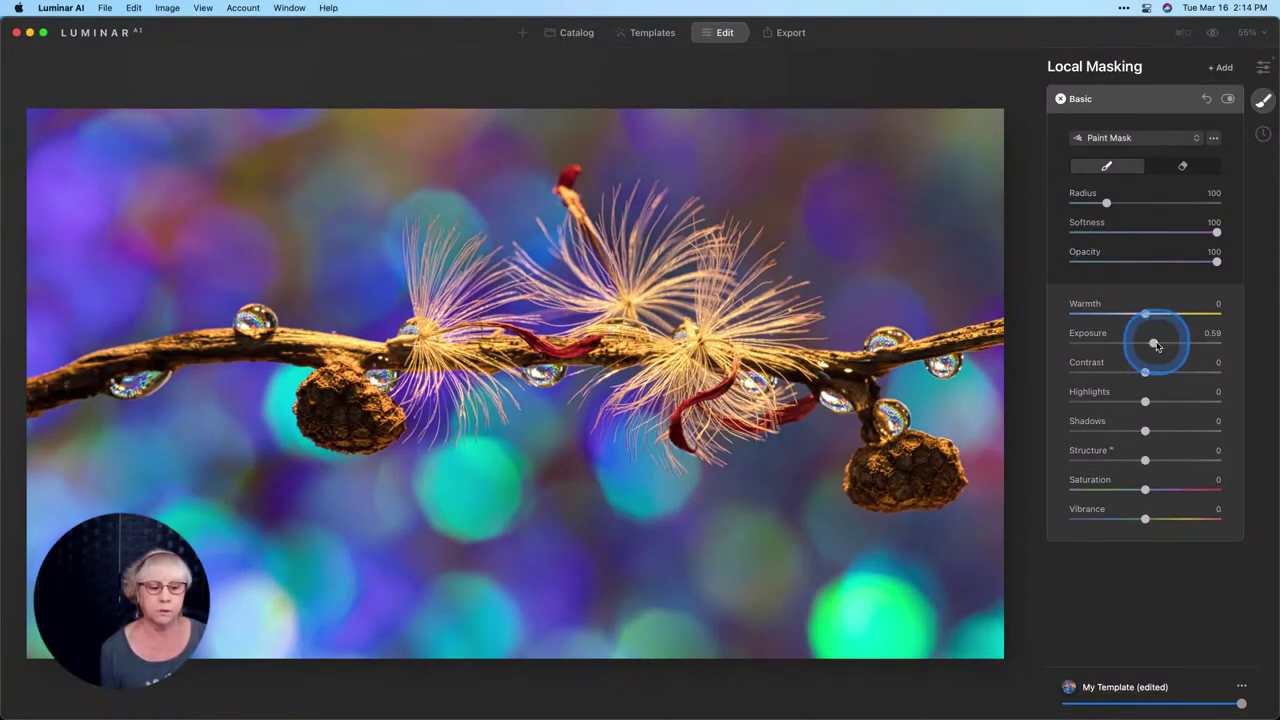
pyautogui.moveTo(918, 472)
pyautogui.mouseDown()
pyautogui.moveTo(914, 457)
pyautogui.moveTo(871, 466)
pyautogui.moveTo(901, 484)
pyautogui.moveTo(926, 471)
pyautogui.moveTo(880, 471)
pyautogui.mouseUp()
pyautogui.moveTo(392, 420)
pyautogui.mouseDown()
pyautogui.moveTo(343, 397)
pyautogui.moveTo(316, 406)
pyautogui.moveTo(346, 426)
pyautogui.moveTo(357, 417)
pyautogui.moveTo(331, 387)
pyautogui.mouseUp()
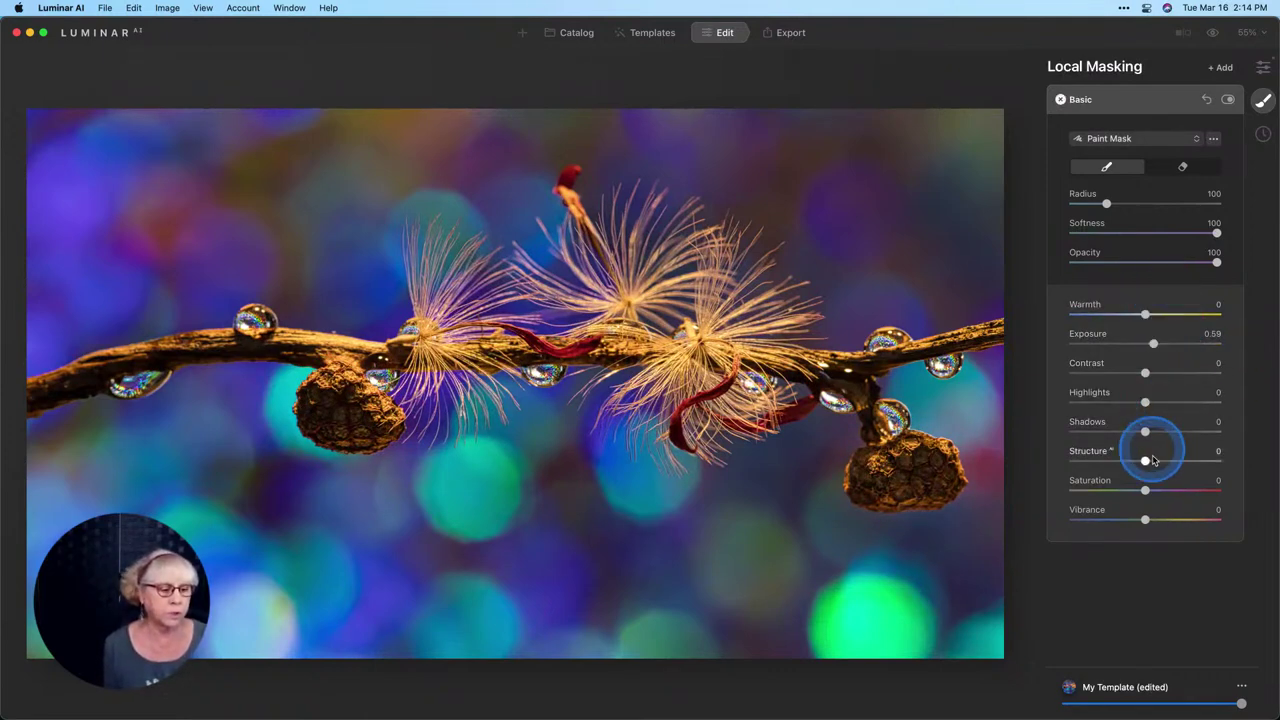
pyautogui.moveTo(1145, 460); pyautogui.dragTo(1158, 461)
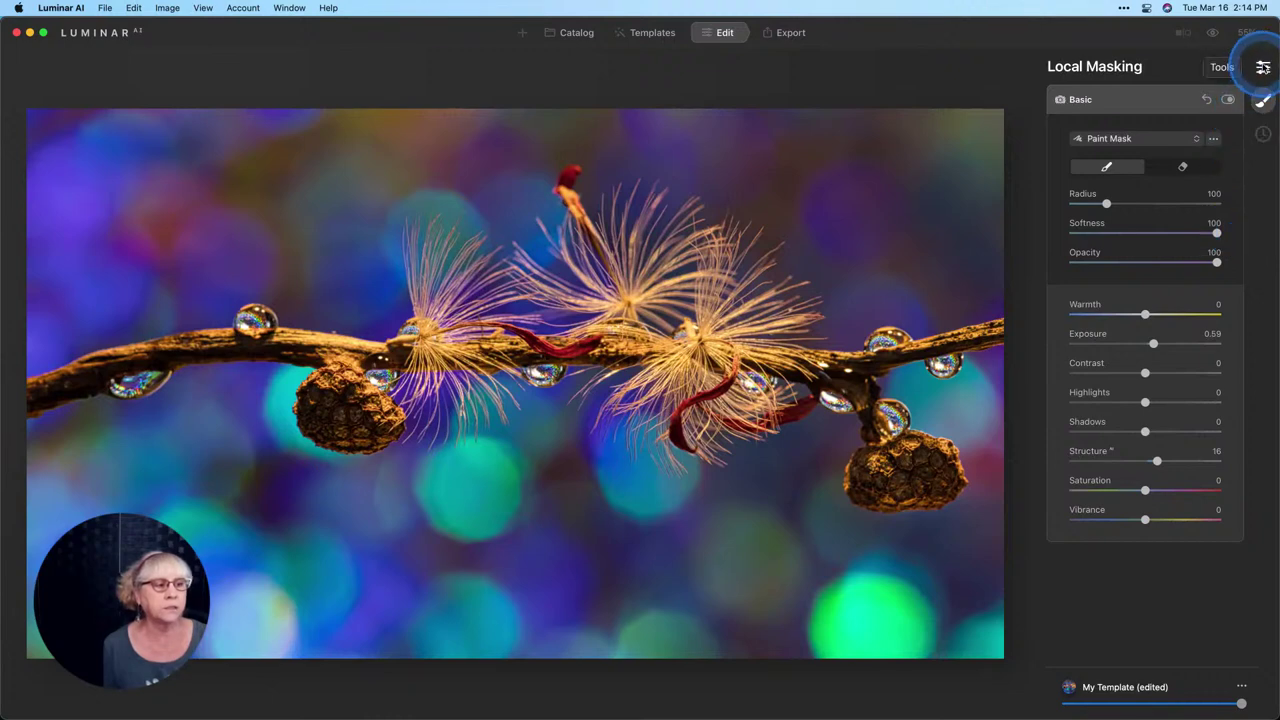
# - Open the Vignette tool and drag Amount negative to darken the photo's edges
pyautogui.click(1263, 66)
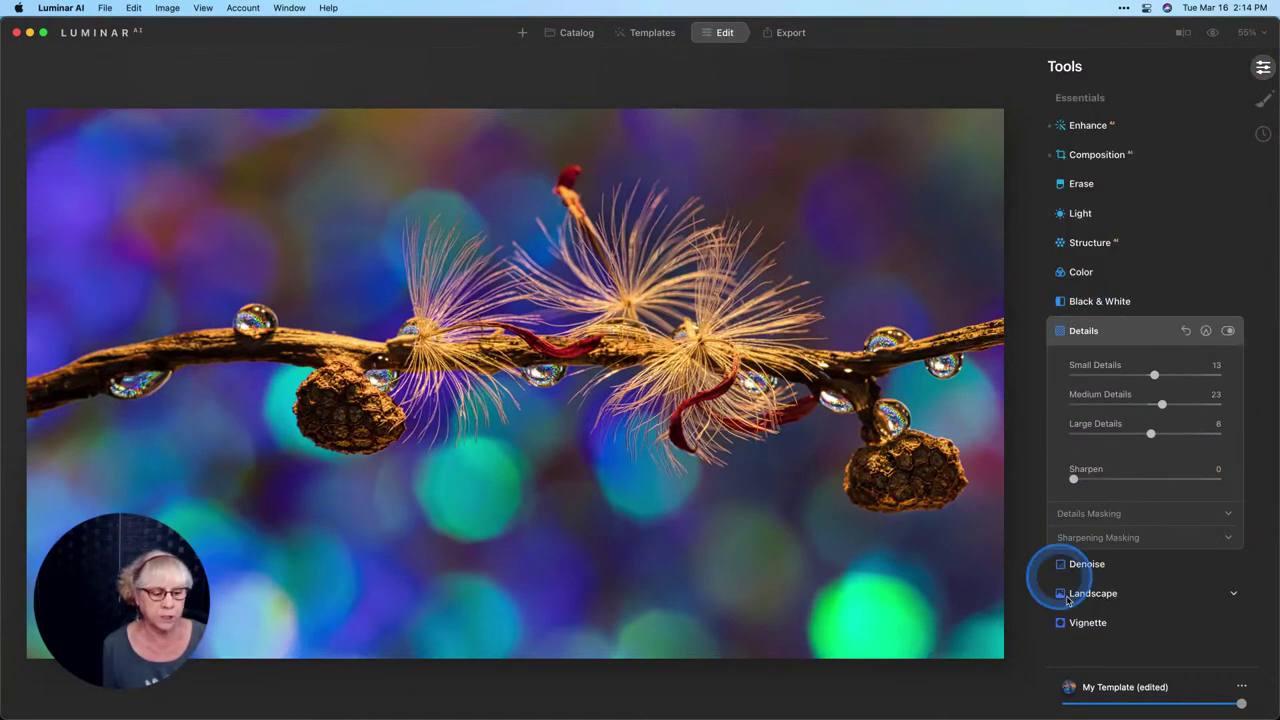
pyautogui.click(1086, 620)
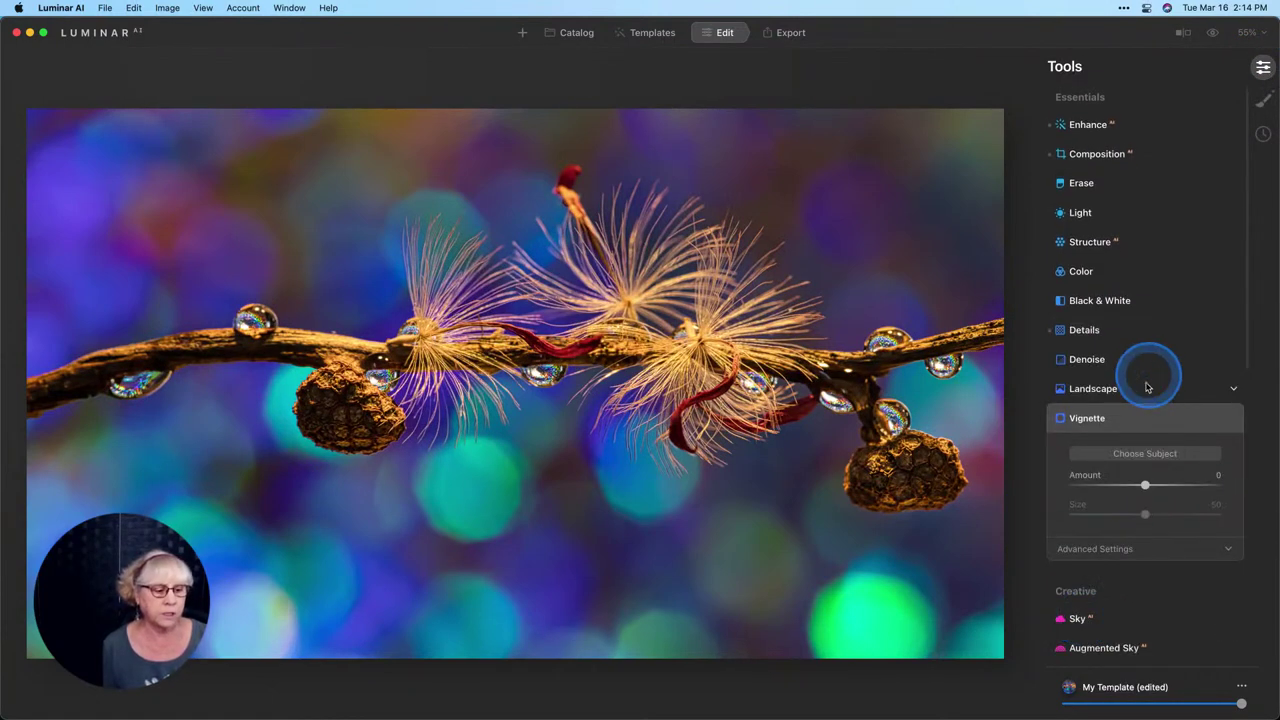
pyautogui.click(1145, 485)
pyautogui.moveTo(1145, 485); pyautogui.dragTo(1072, 484)
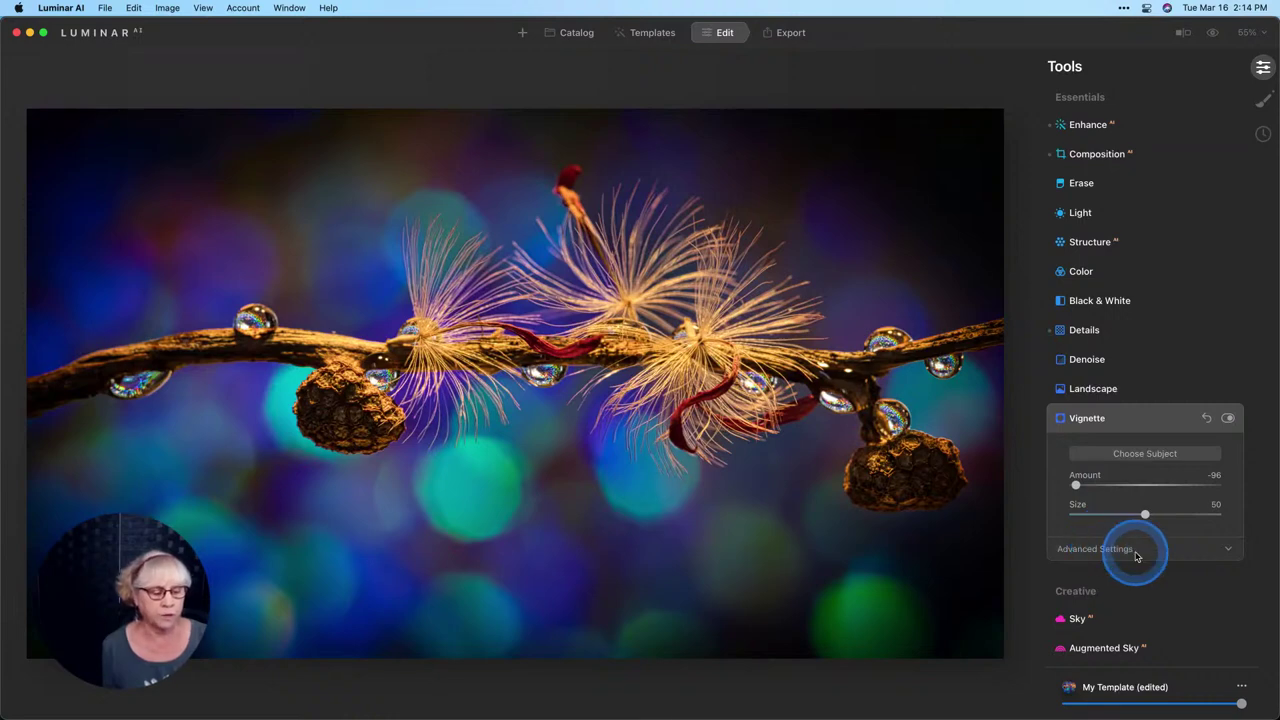
# - Set Feather 73 and Inner Light 8, reposition the centre, and settle Amount at -62
pyautogui.click(1136, 553)
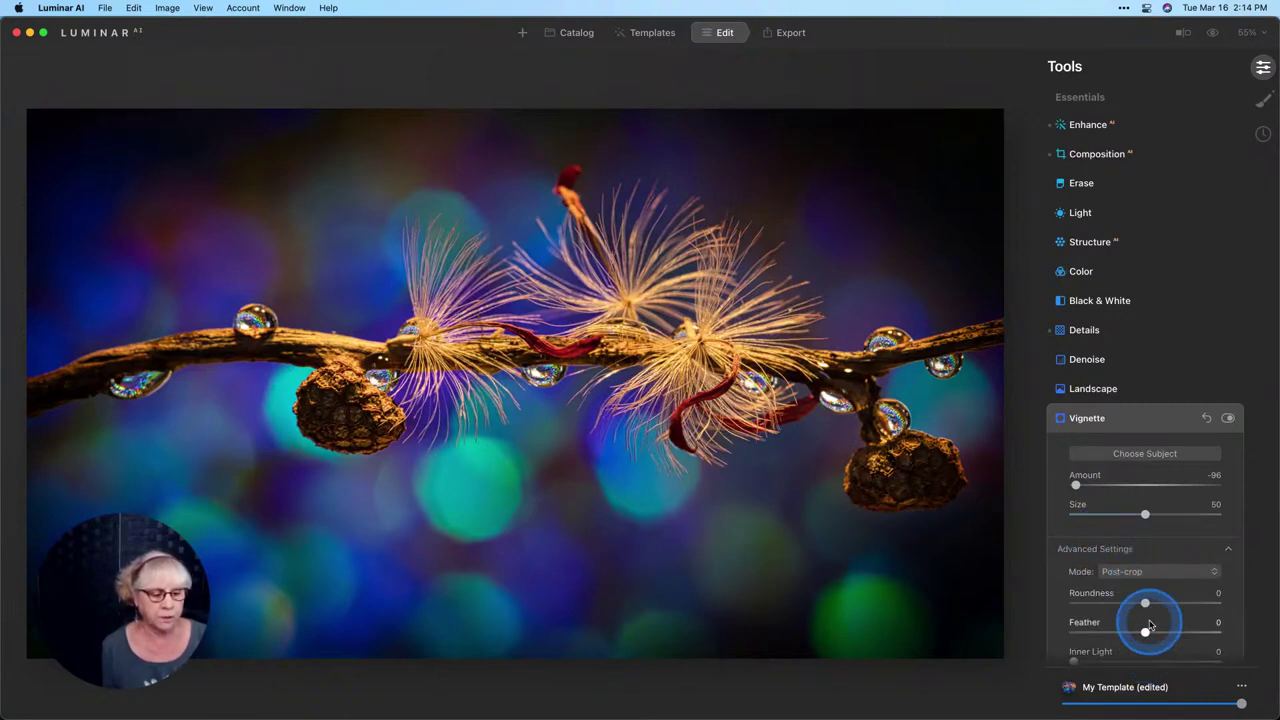
pyautogui.moveTo(1144, 632); pyautogui.dragTo(1205, 631)
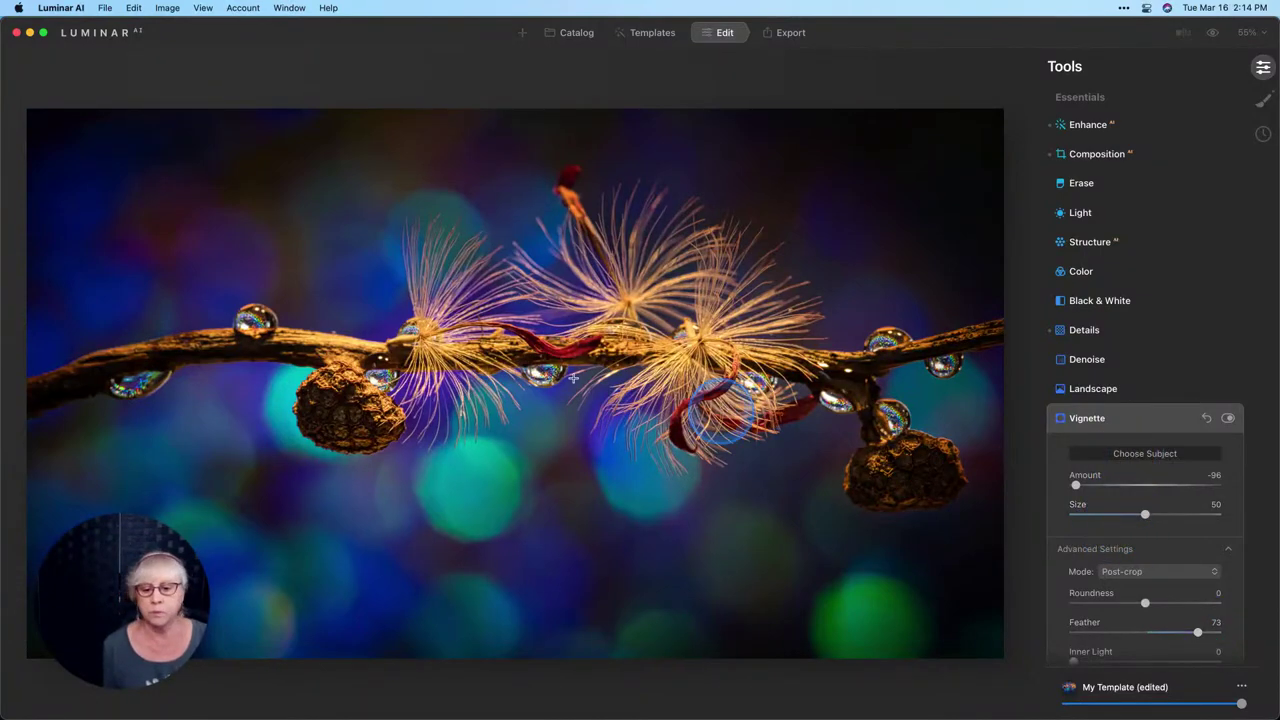
pyautogui.click(494, 344)
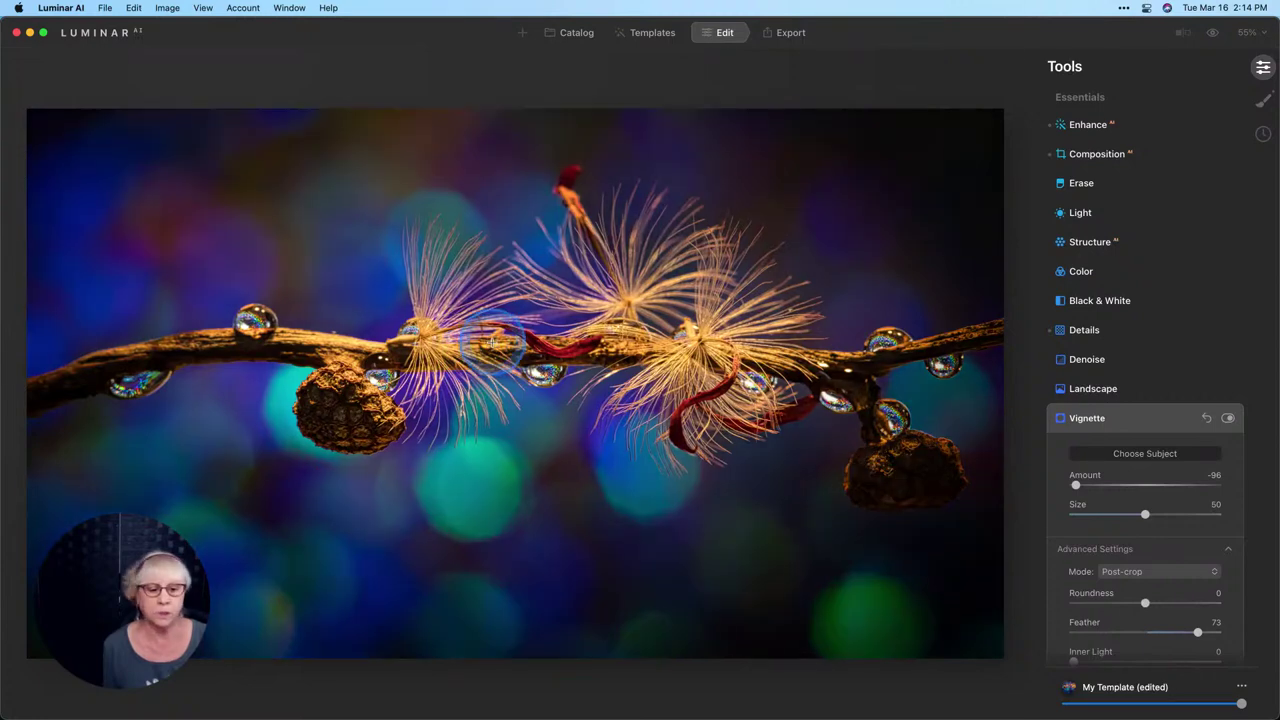
pyautogui.click(574, 347)
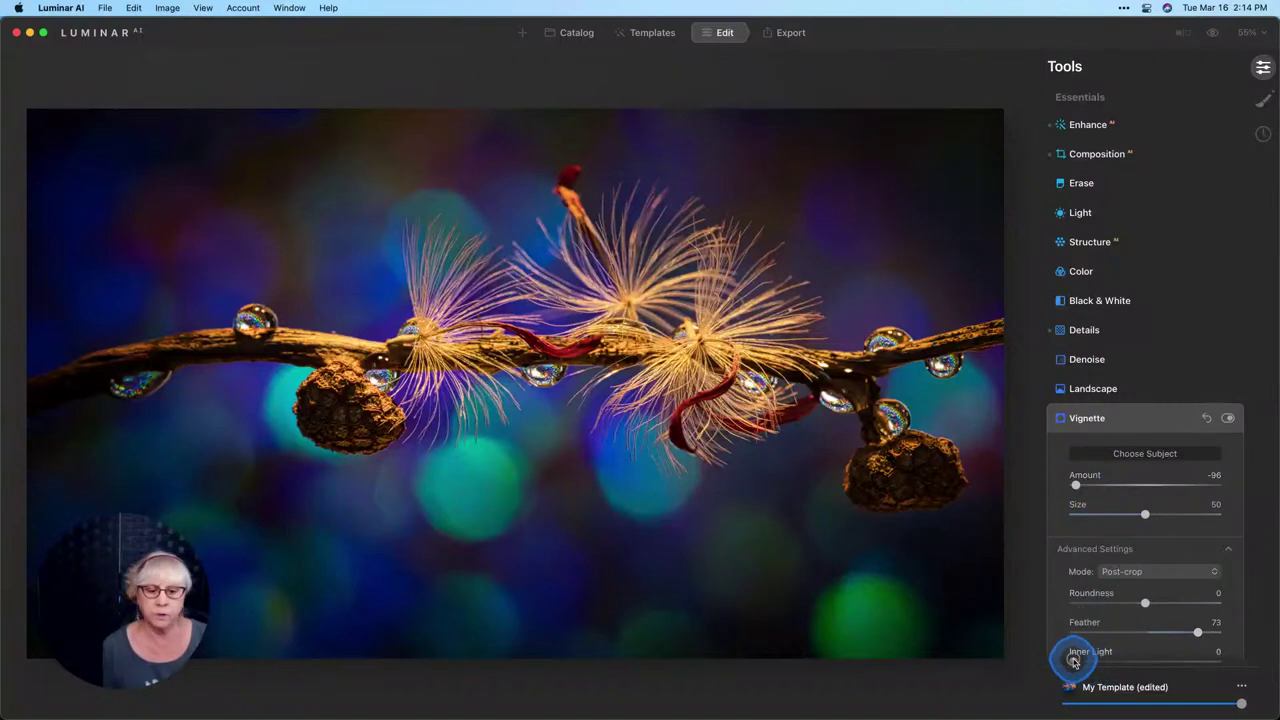
pyautogui.moveTo(1074, 661); pyautogui.dragTo(1086, 661)
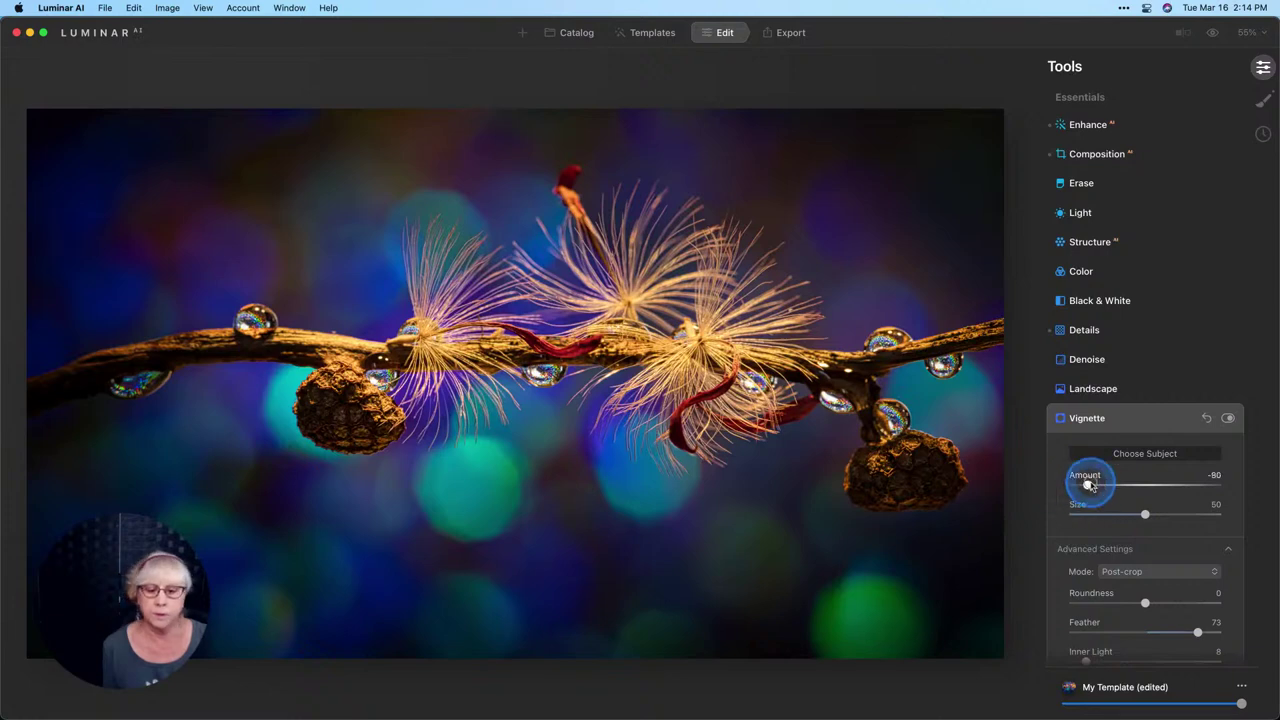
pyautogui.moveTo(1088, 486)
pyautogui.mouseDown()
pyautogui.moveTo(1117, 485)
pyautogui.moveTo(1104, 486)
pyautogui.mouseUp()
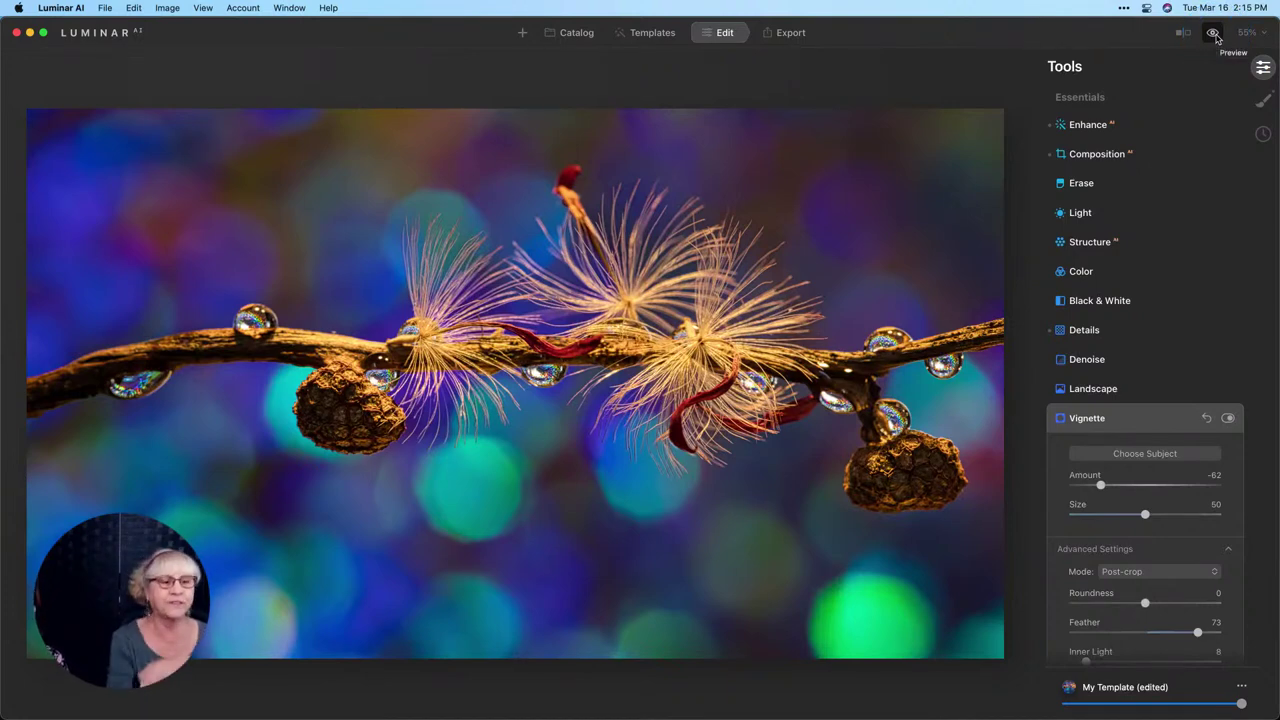
pyautogui.click(1214, 34)
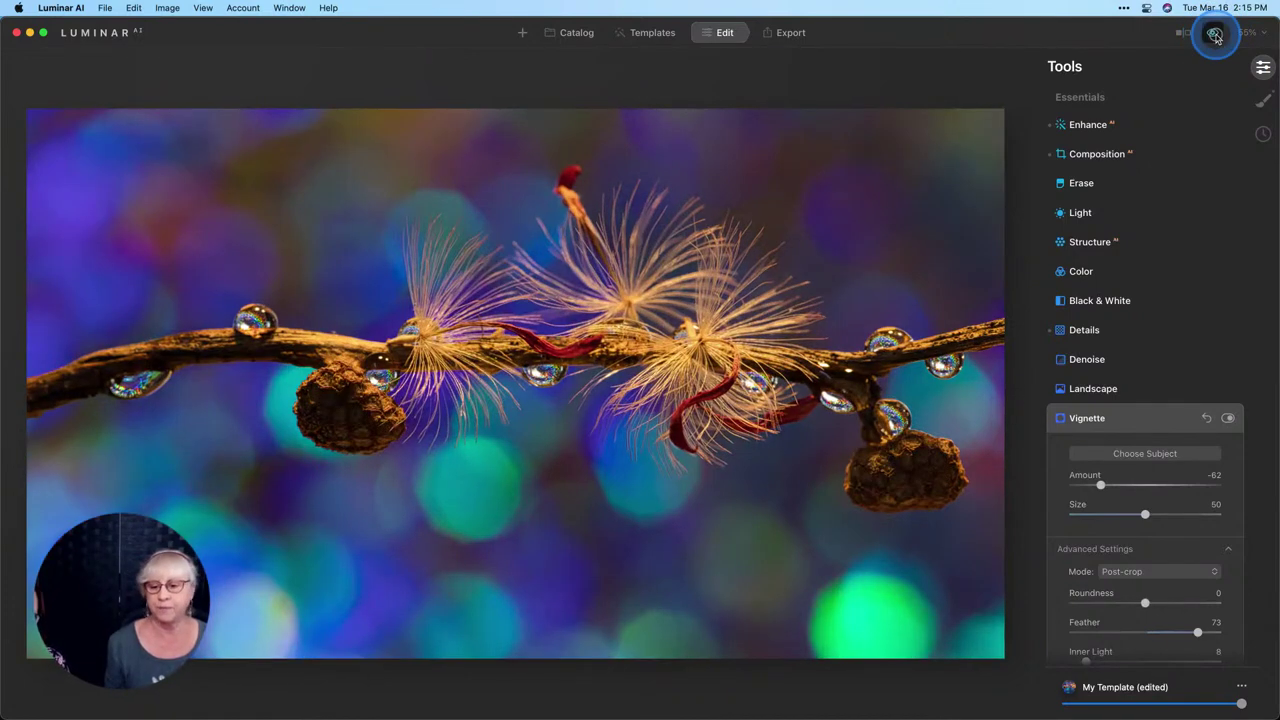
pyautogui.click(1214, 34)
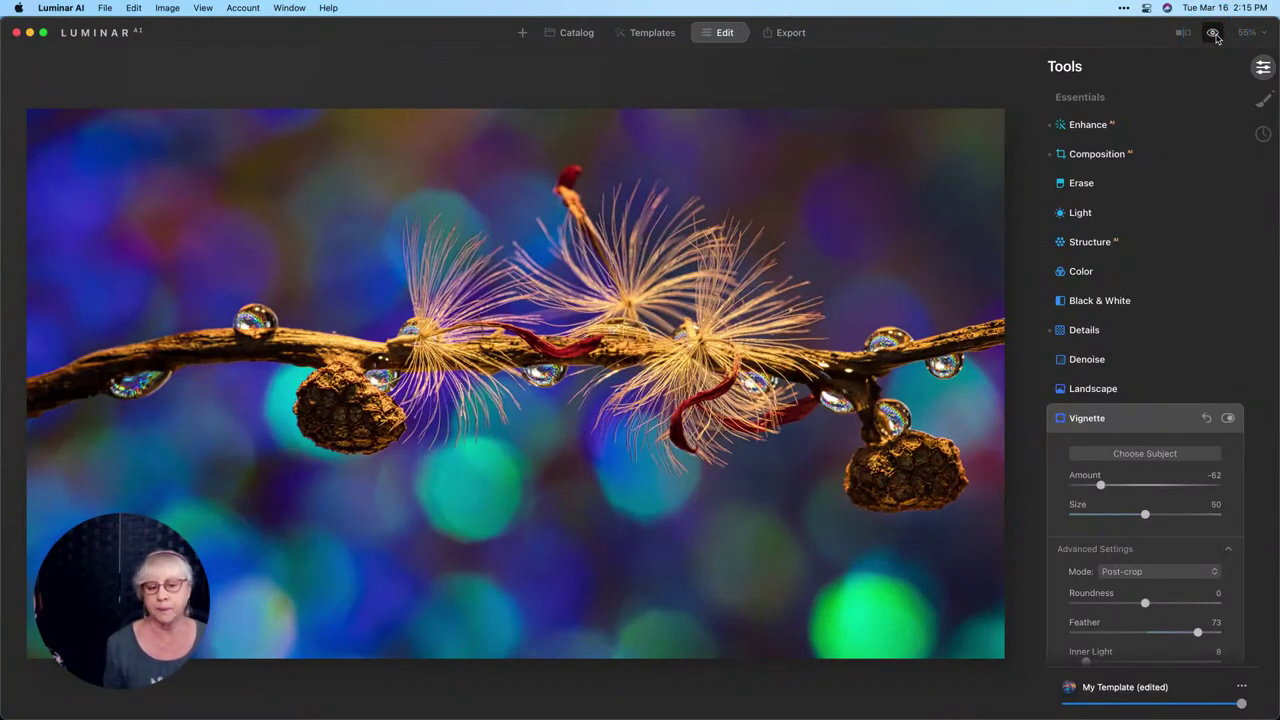
pyautogui.click(1156, 72)
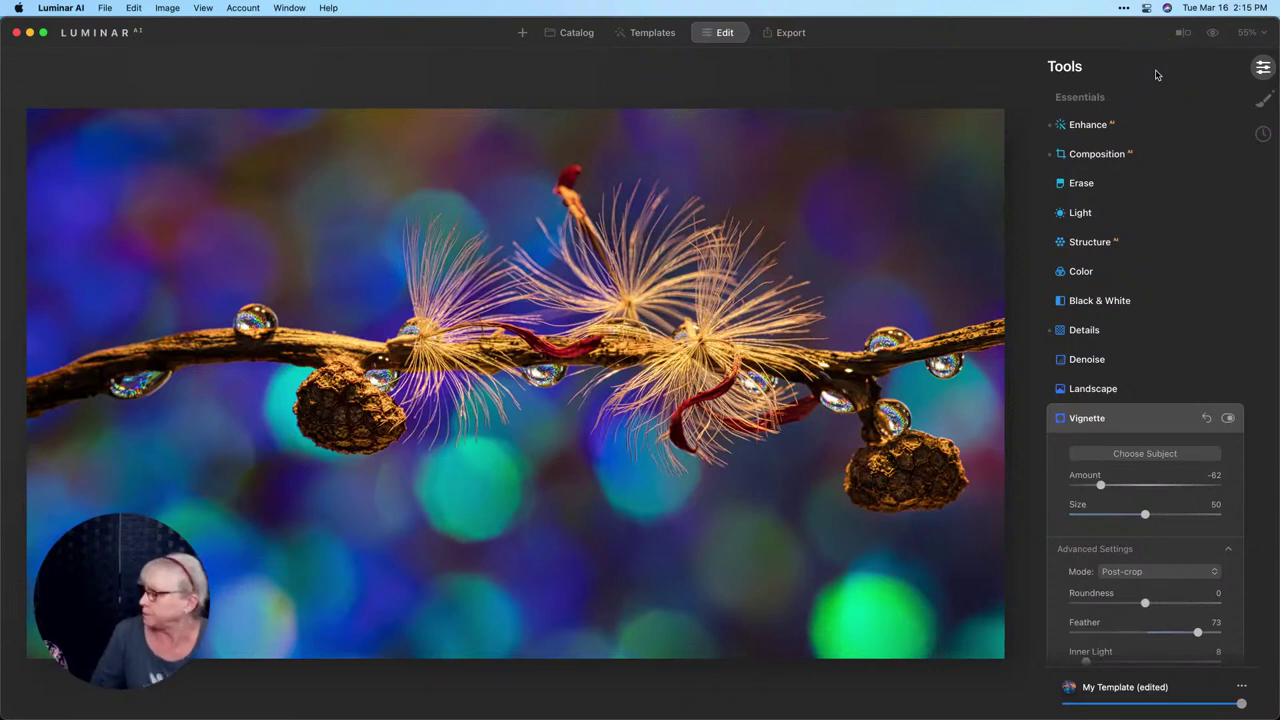